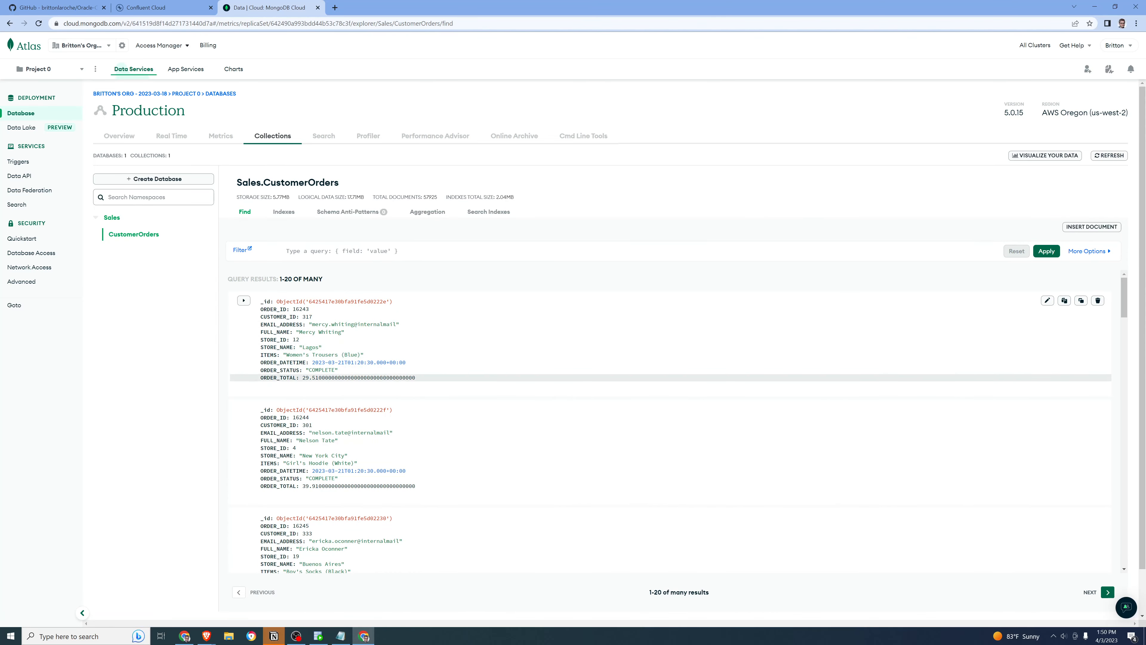
Step: Inspect the ORDER_TOTAL and ORDER_ID number values across several documents in the Sales.CustomerOrders collection
drag(308, 377, 412, 377)
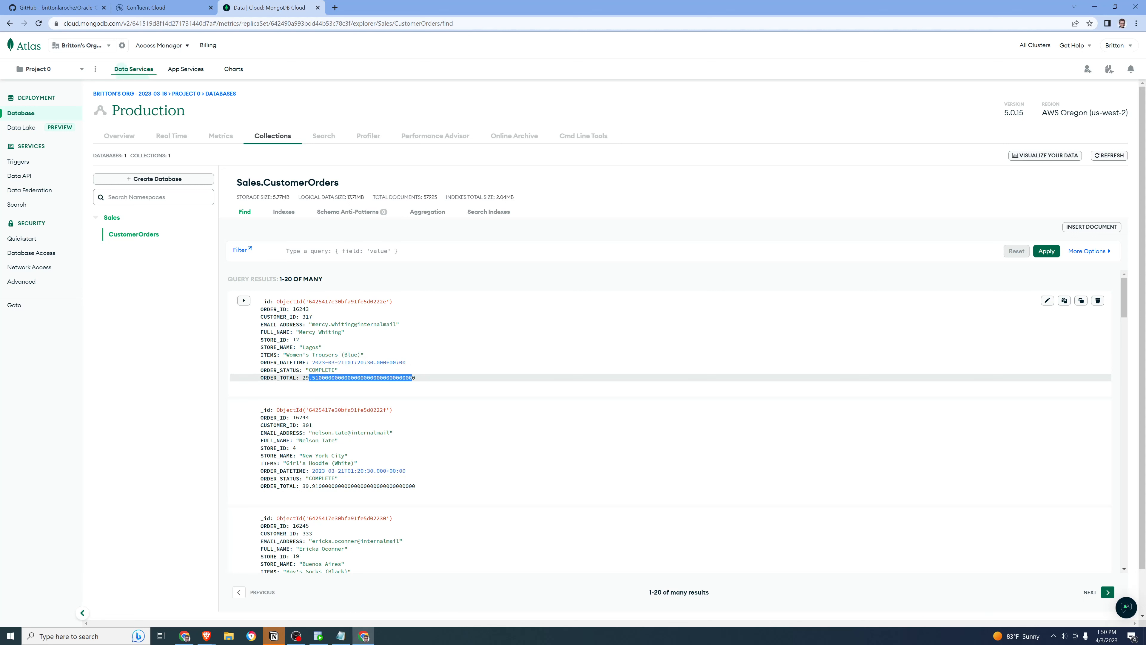
scroll(427, 399, down, 4)
scroll(428, 399, down, 5)
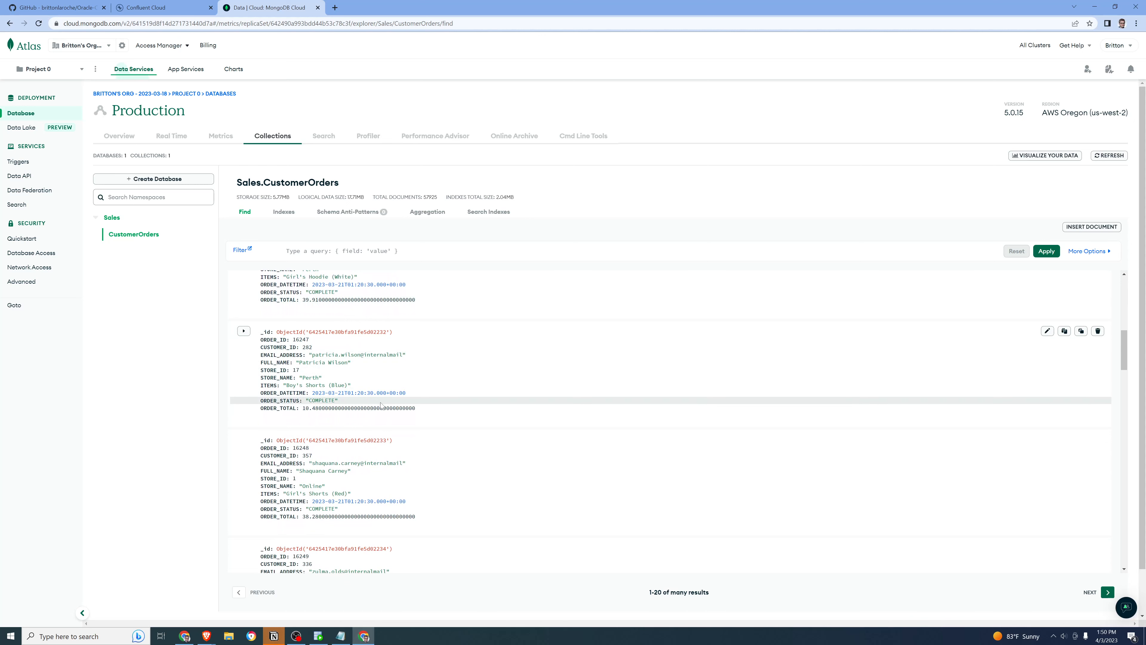
double_click(301, 339)
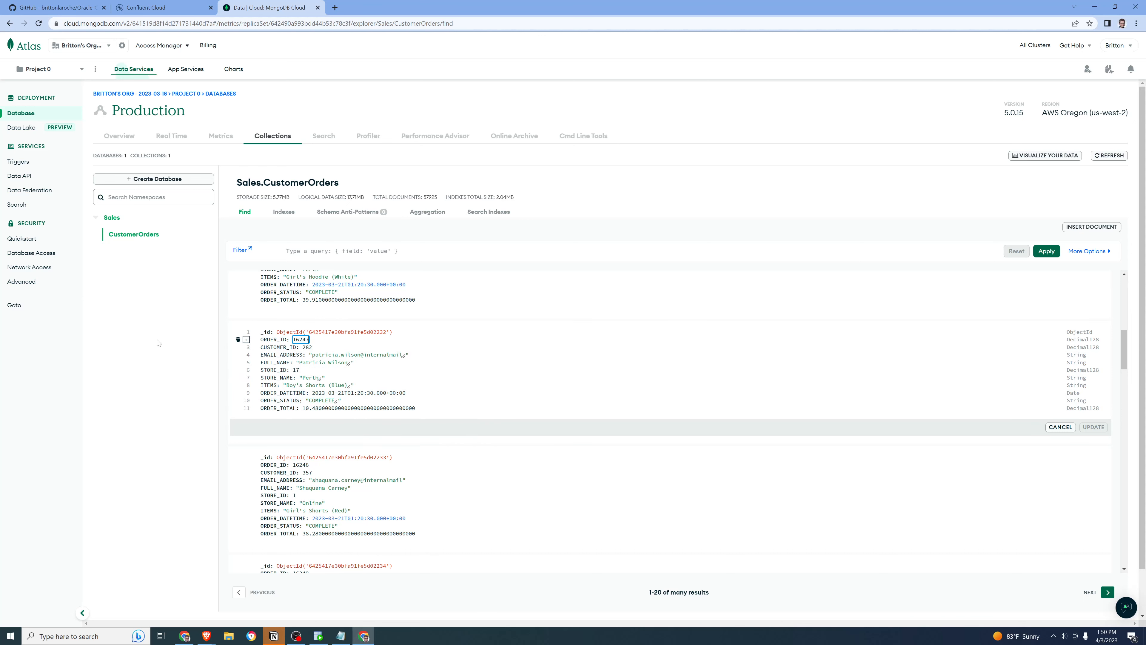
Step: Switch to Confluent Cloud and view the messages of the oracle.CUSTOMER_ORDER_PRODUCTS_BY_STORE topic in the Demo cluster
click(149, 7)
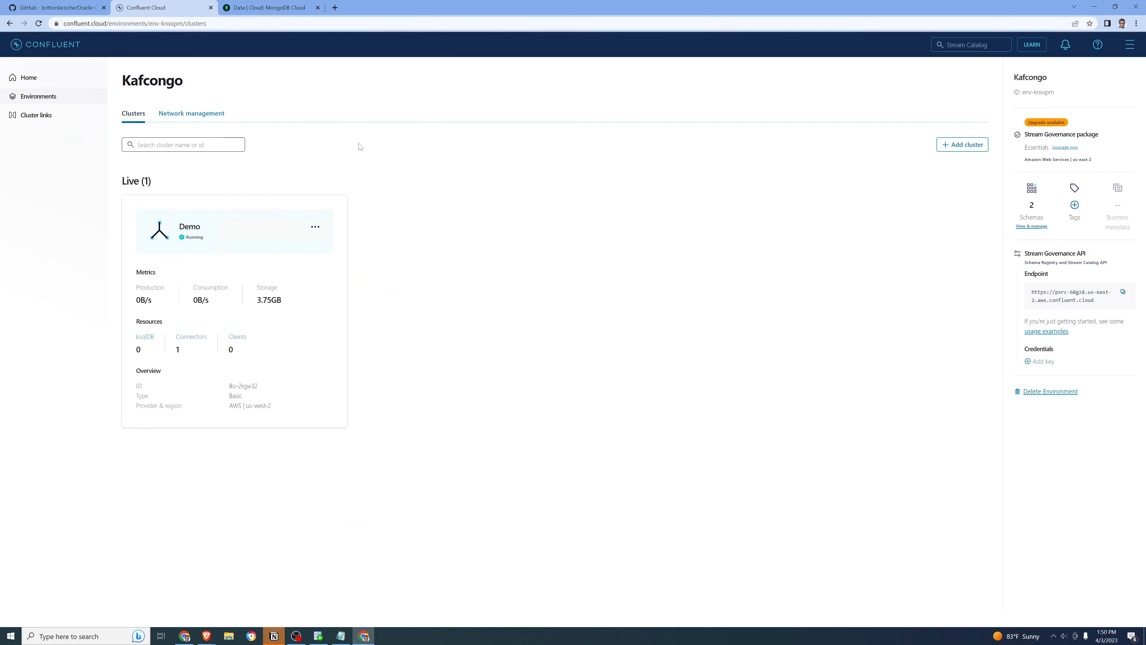
click(256, 249)
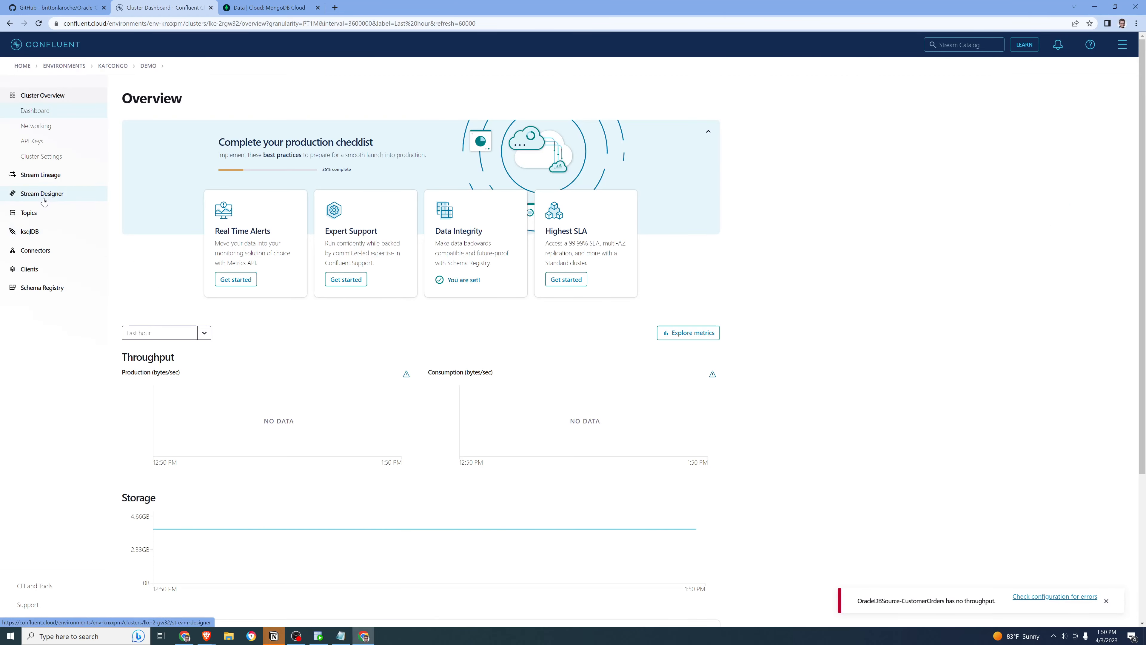
click(43, 214)
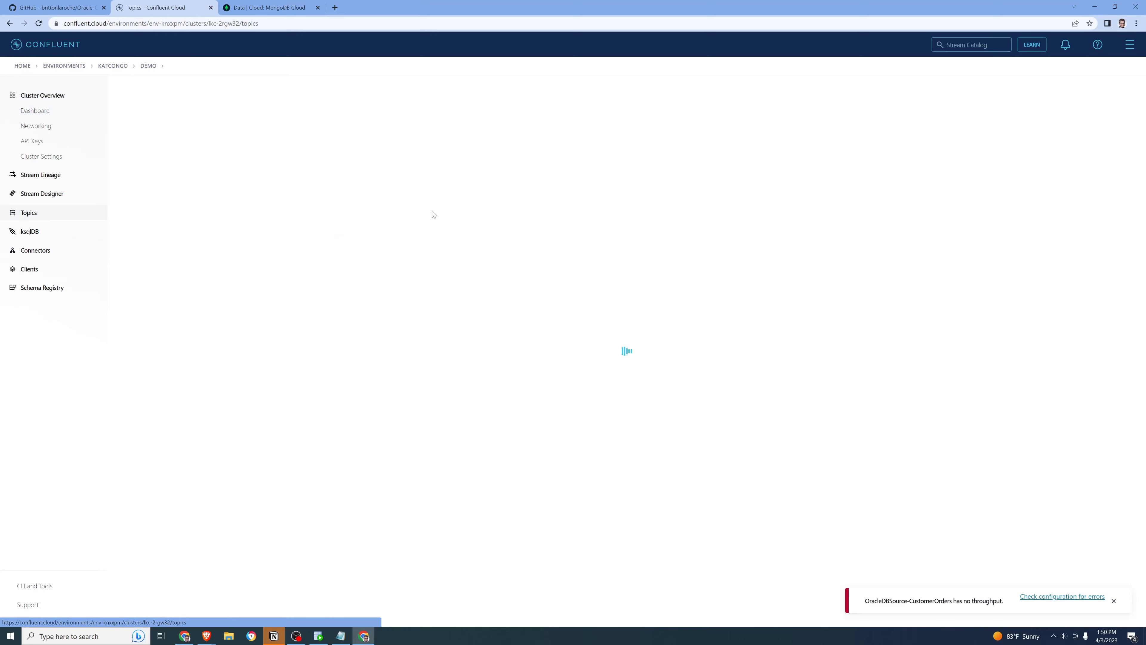
click(230, 208)
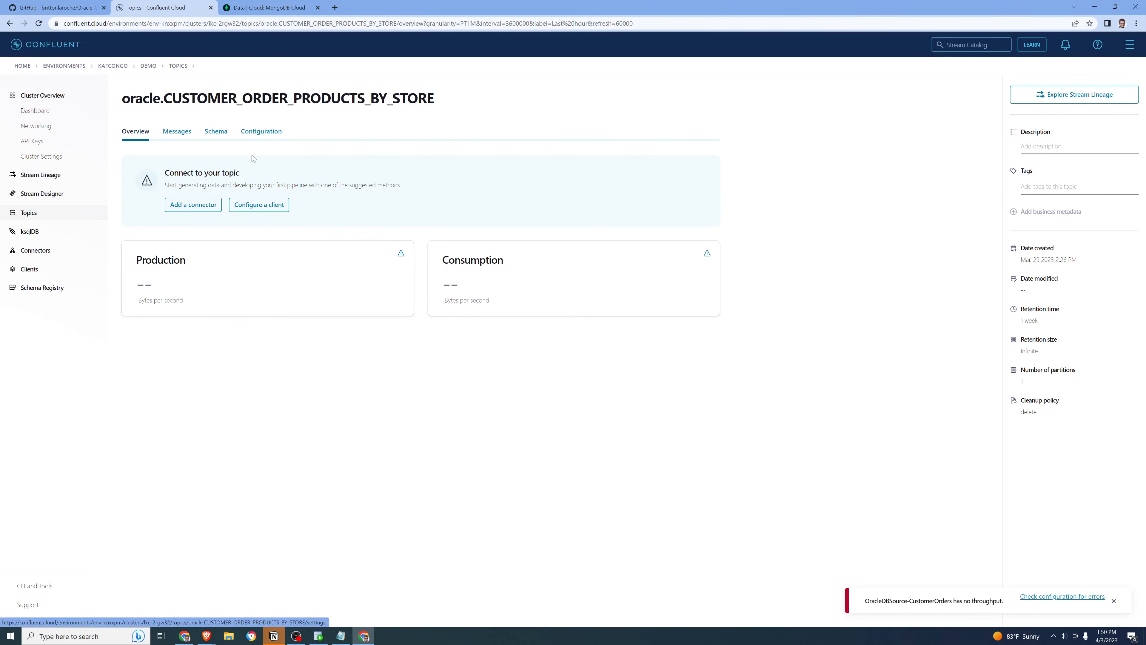
click(177, 131)
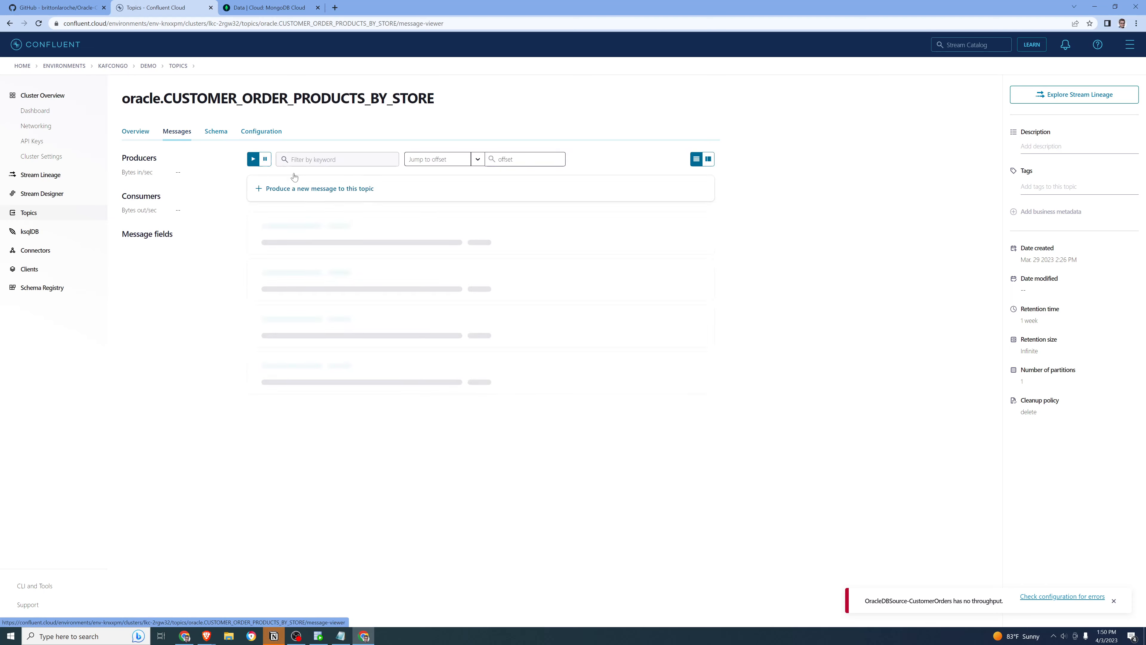
Step: Load the topic's messages from offset 0, partition 0, and inspect the newest message's ORDER_TOTAL value
click(505, 163)
text(0)
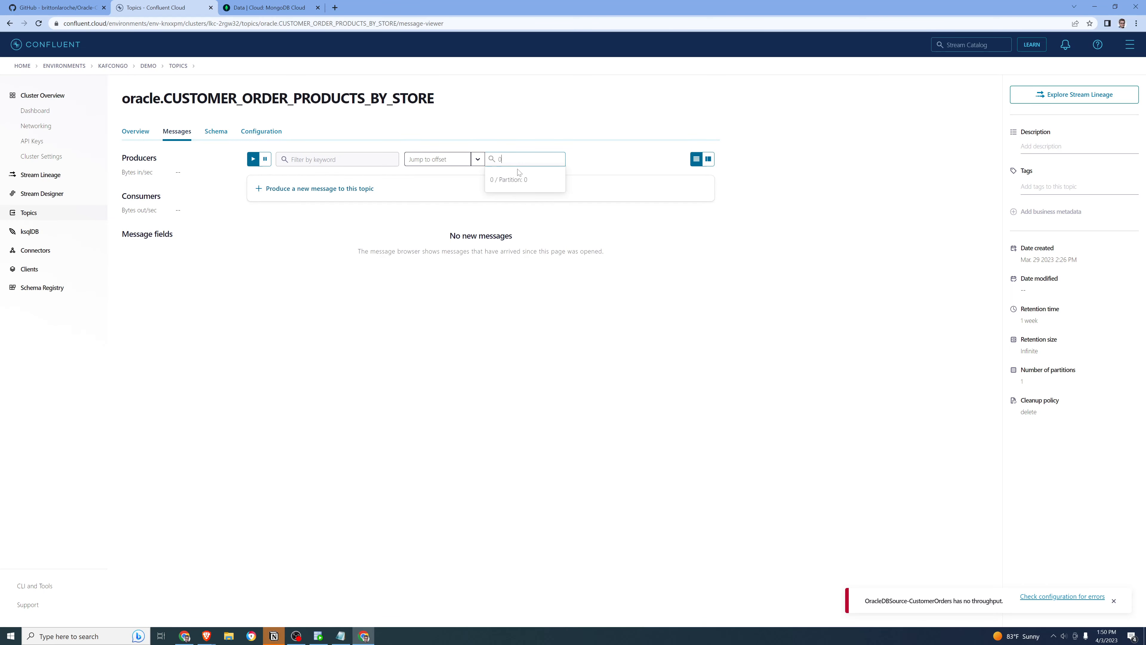
click(516, 179)
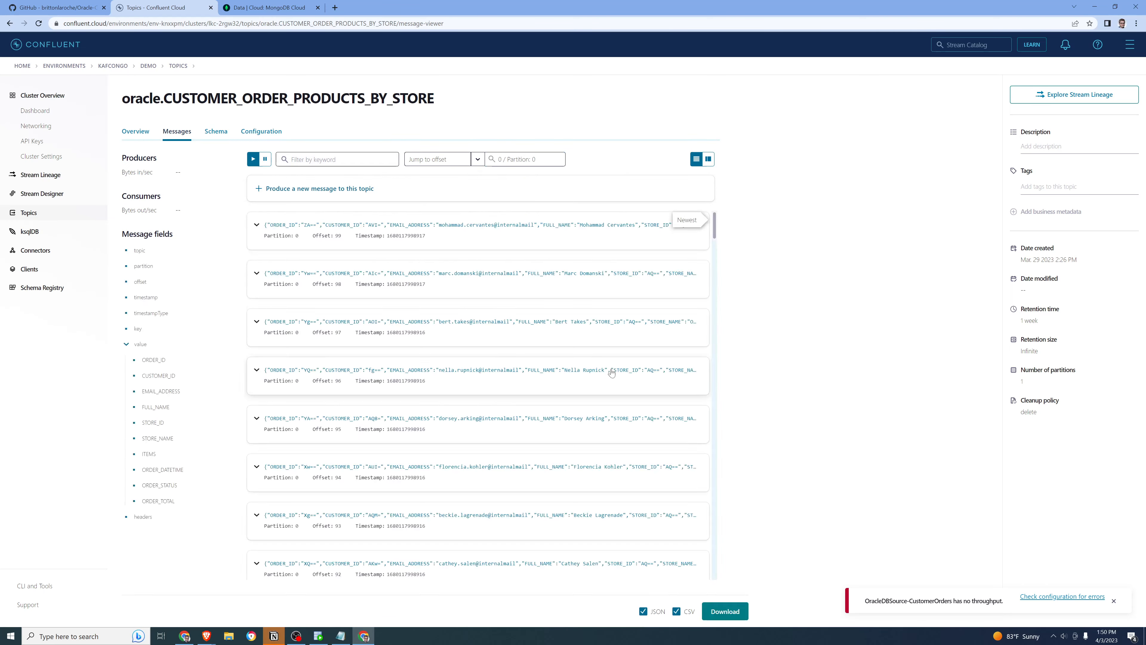
click(257, 224)
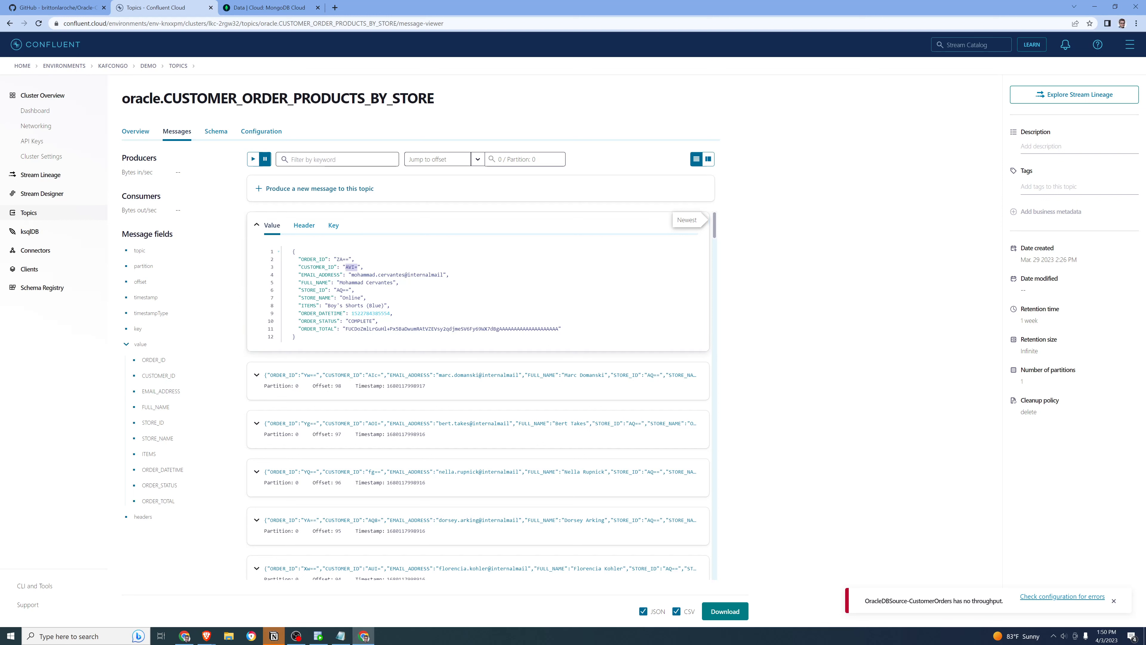
drag(345, 328, 561, 328)
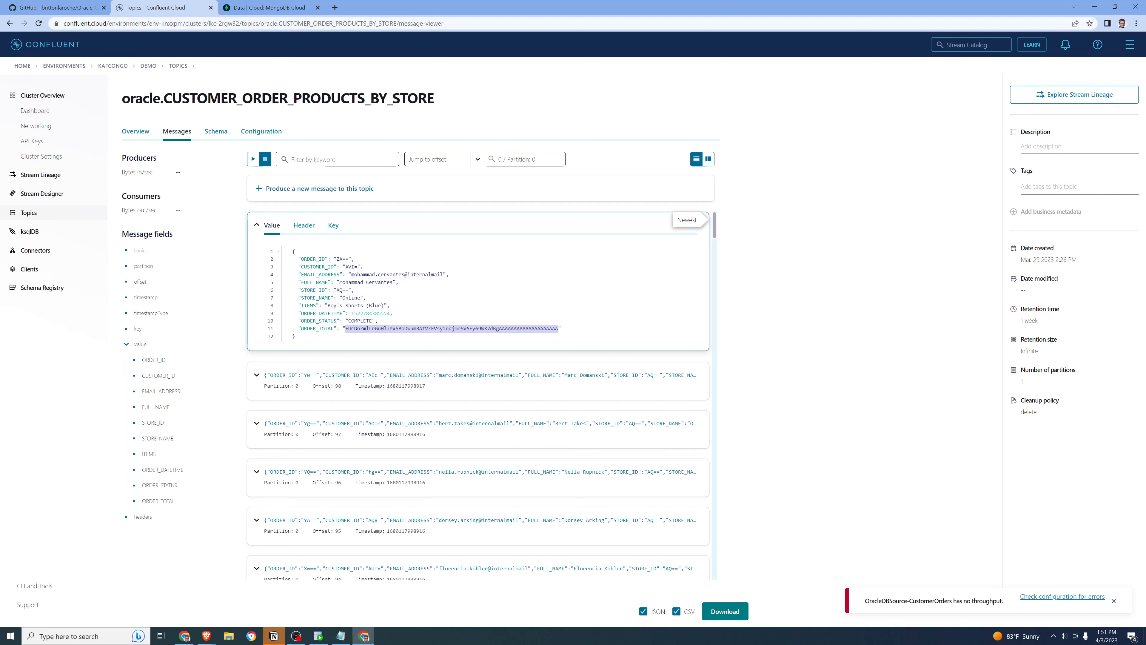
Step: Switch to the GitHub README and find the section on the Oracle JDBC connector's numeric datatype problem
click(73, 8)
scroll(528, 402, down, 6)
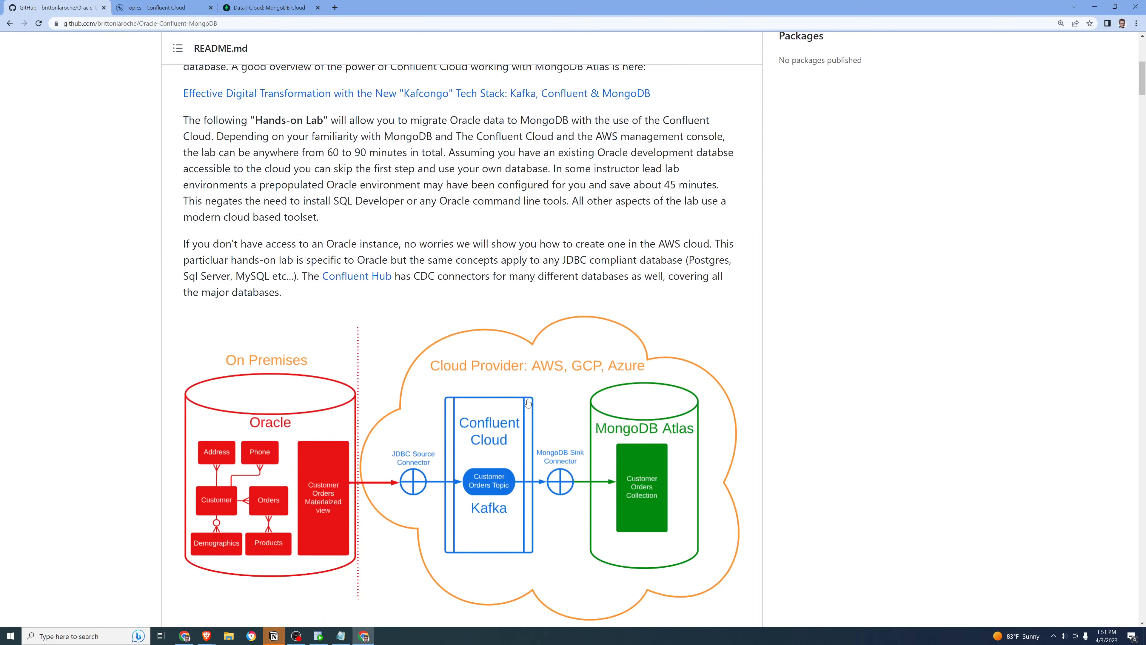
scroll(528, 402, down, 20)
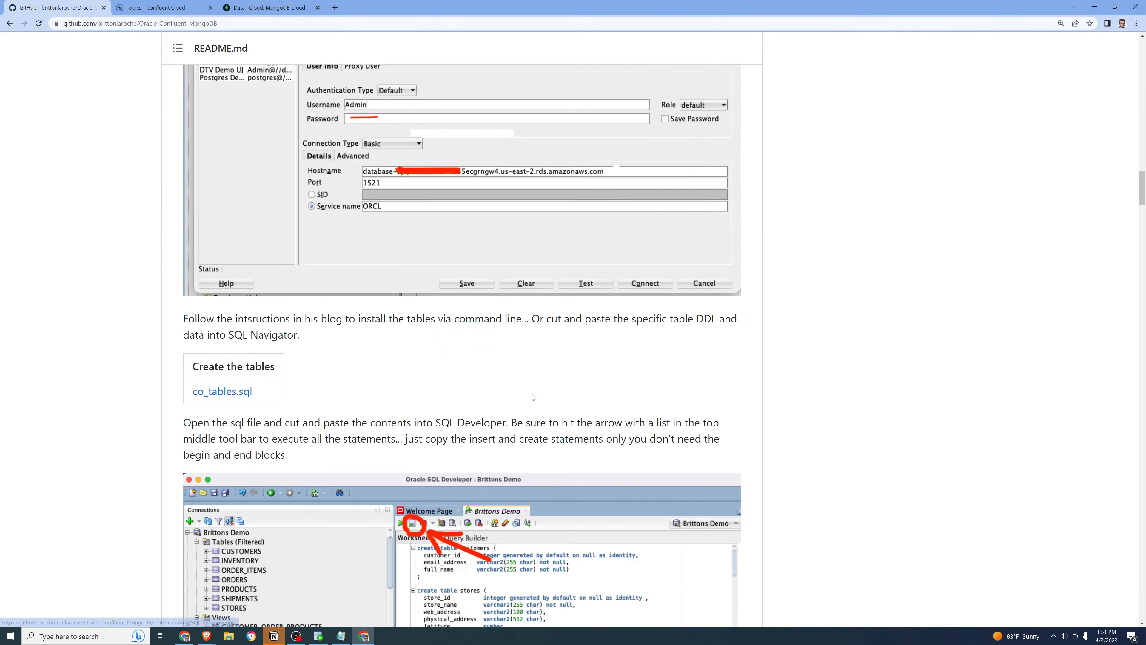
scroll(533, 396, down, 20)
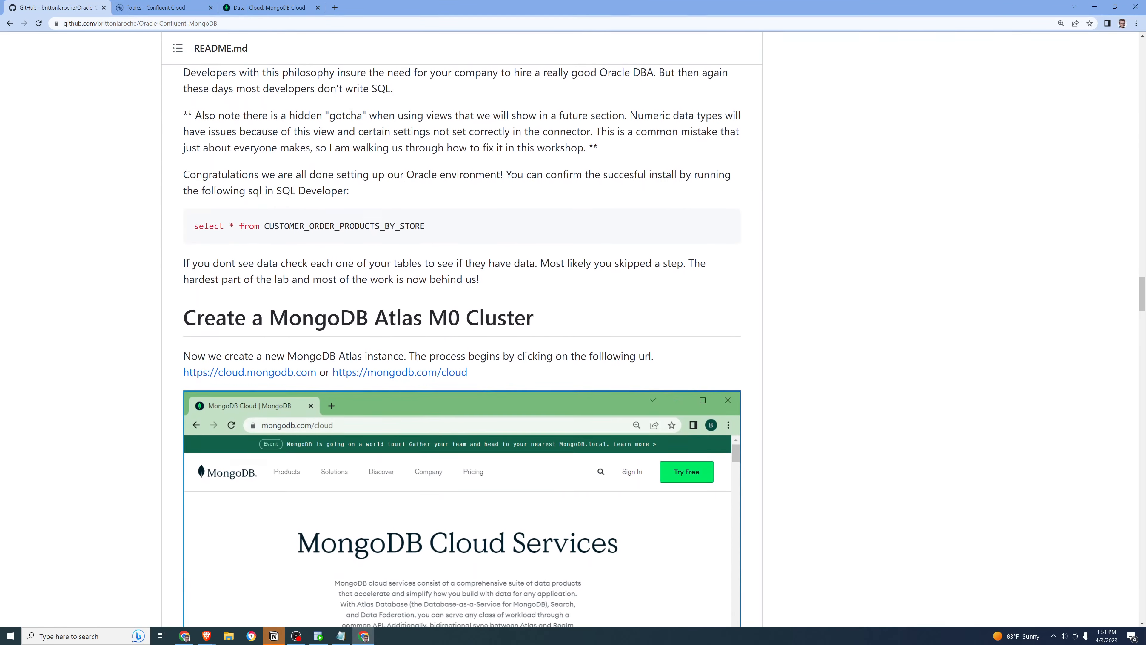
scroll(1033, 257, down, 15)
drag(1135, 330, 1133, 471)
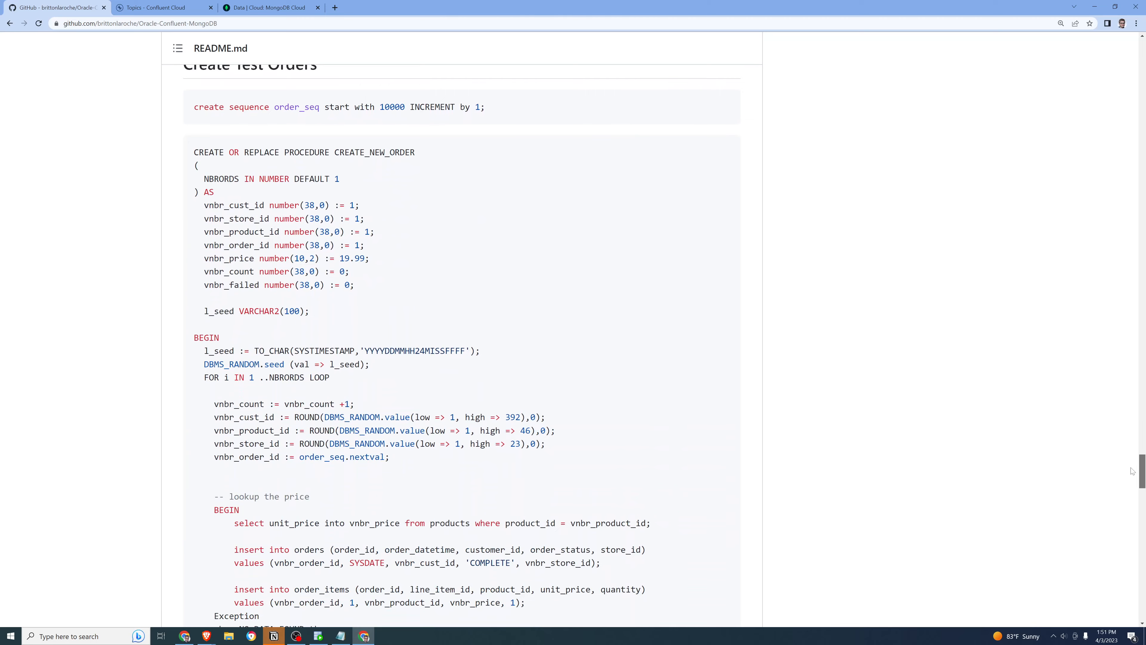
drag(1133, 471, 1132, 532)
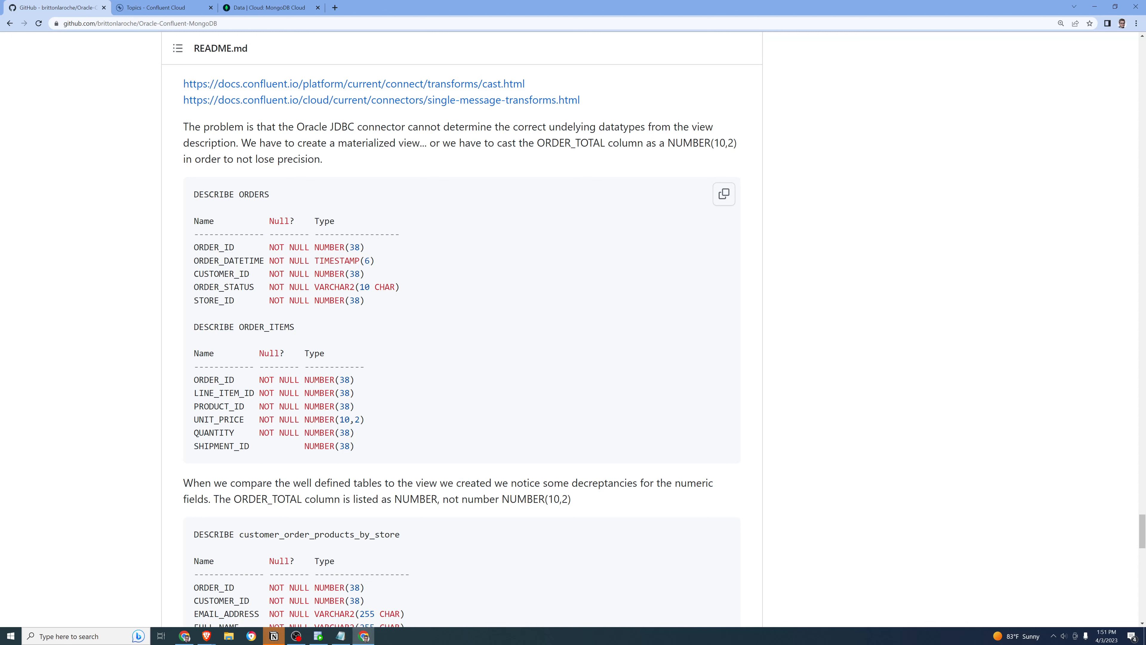
Step: Compare the UNIT_PRICE type in ORDER_ITEMS with the ORDER_TOTAL and ORDER_ID types in the customer_order_products_by_store view
drag(192, 421, 460, 426)
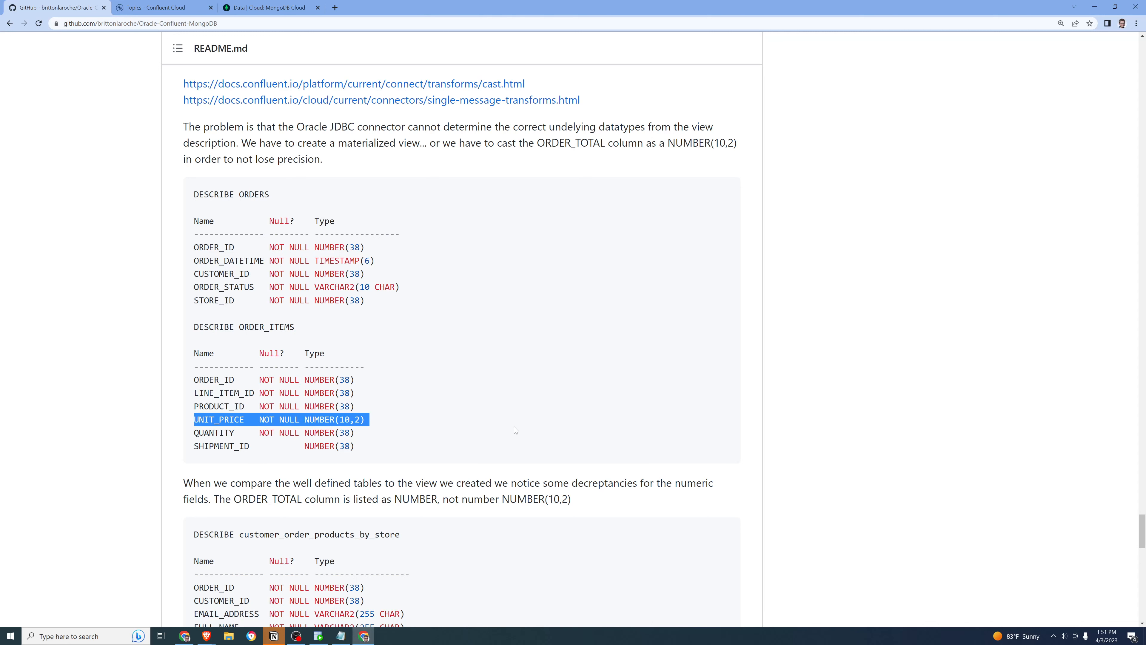
scroll(516, 430, down, 5)
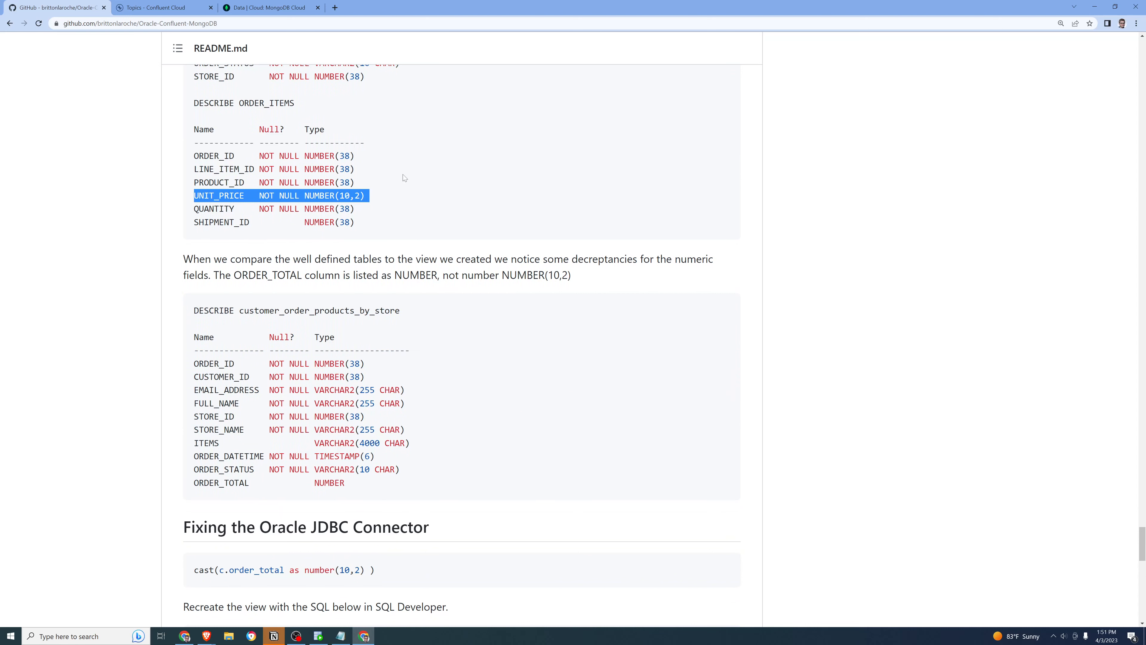
drag(244, 310, 395, 311)
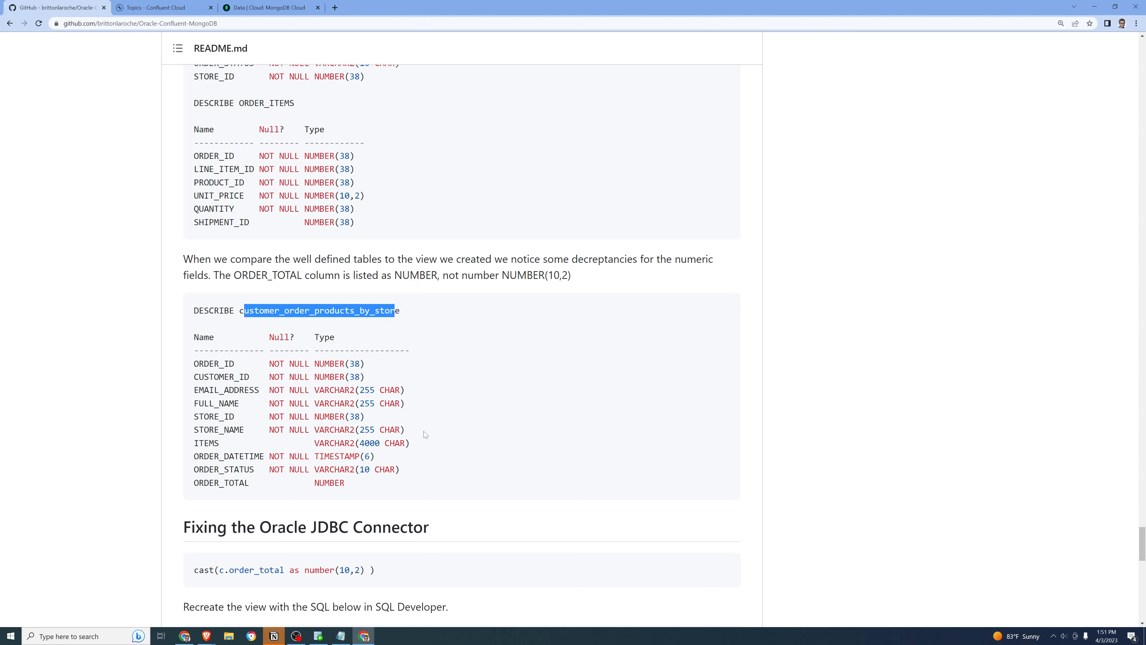
click(446, 419)
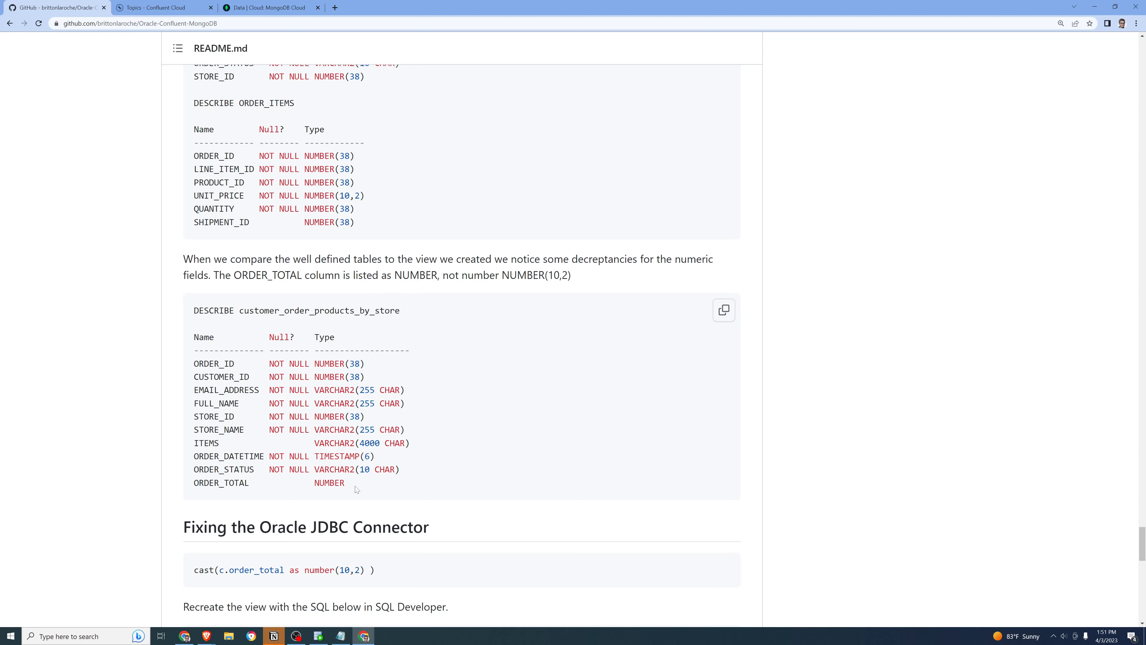
drag(356, 488, 188, 485)
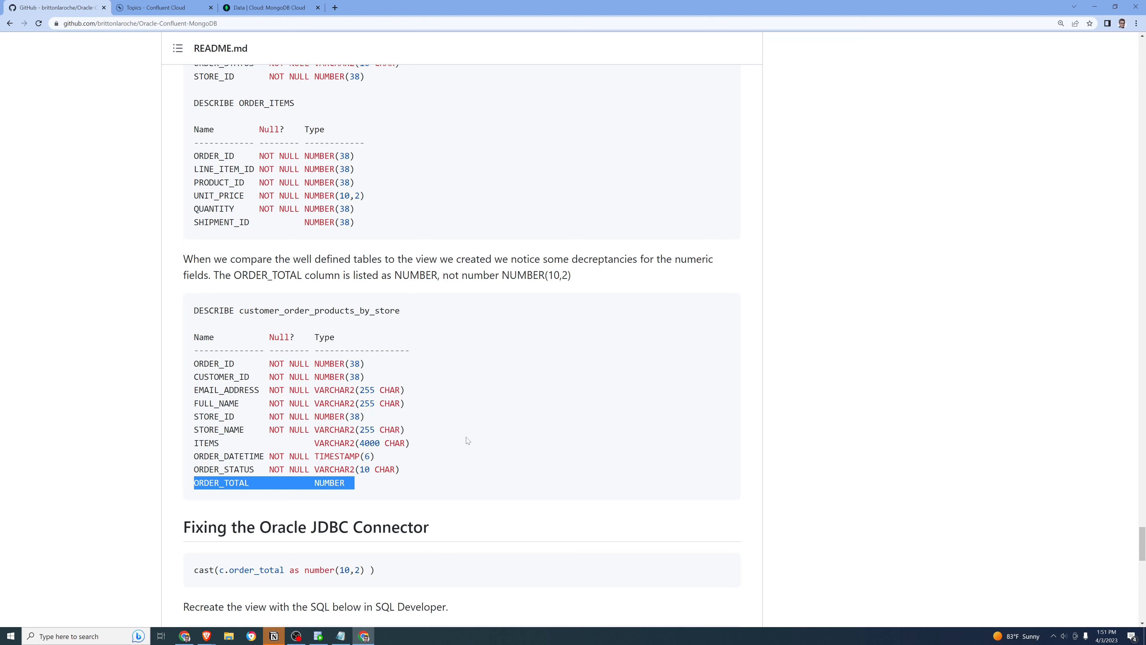
drag(370, 363, 350, 363)
drag(351, 483, 193, 483)
Step: Review the SQL that recreates the CUSTOMER_ORDER_PRODUCTS_BY_STORE view with casts, and the advanced connector configuration recommended below it
scroll(461, 375, down, 10)
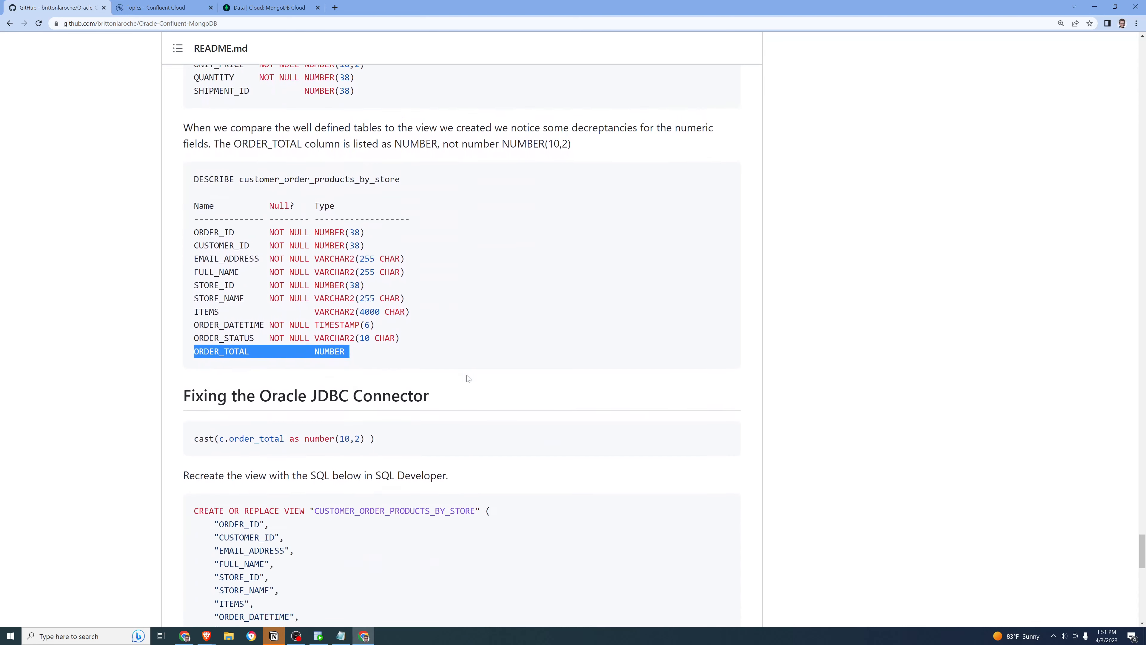
scroll(468, 378, down, 1)
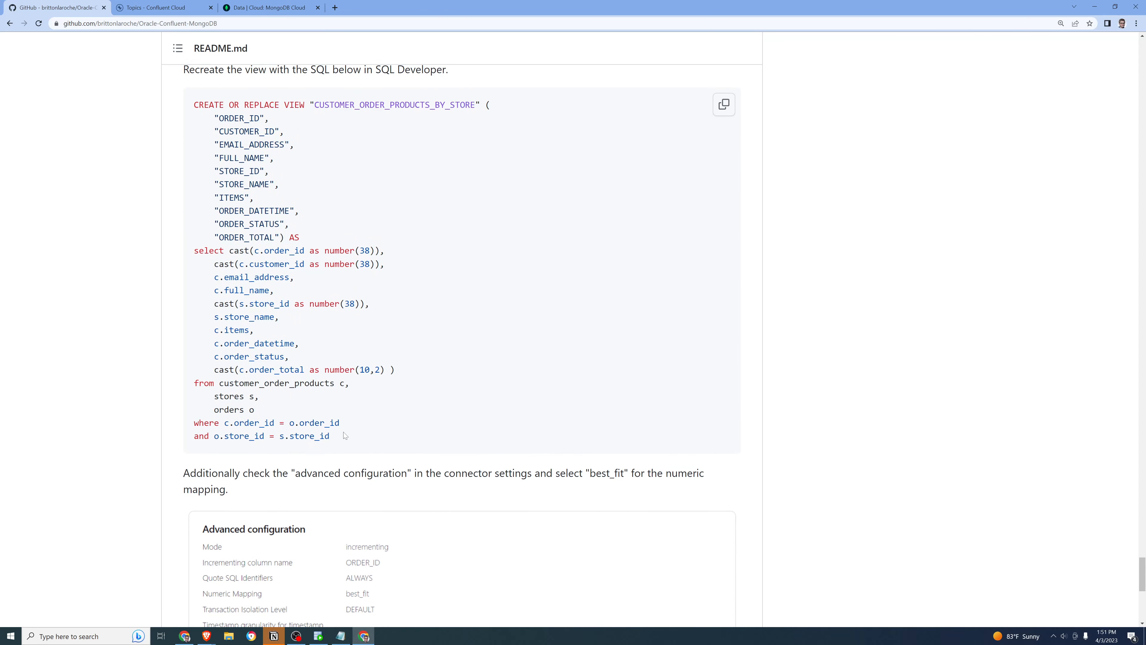
drag(344, 435, 184, 100)
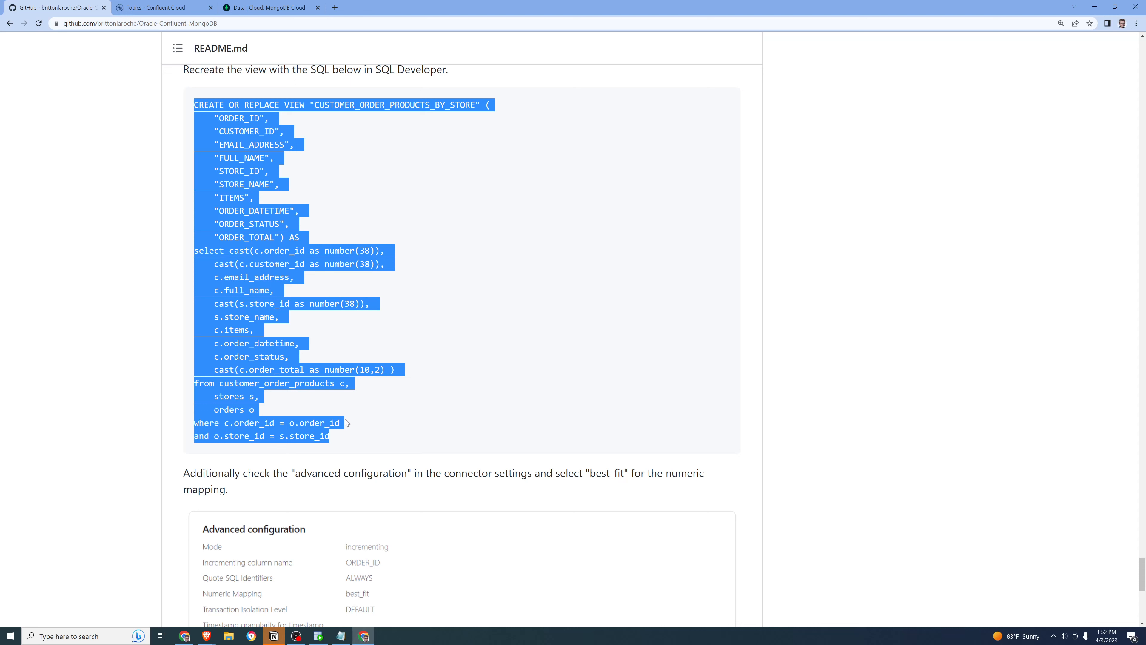
scroll(479, 362, down, 3)
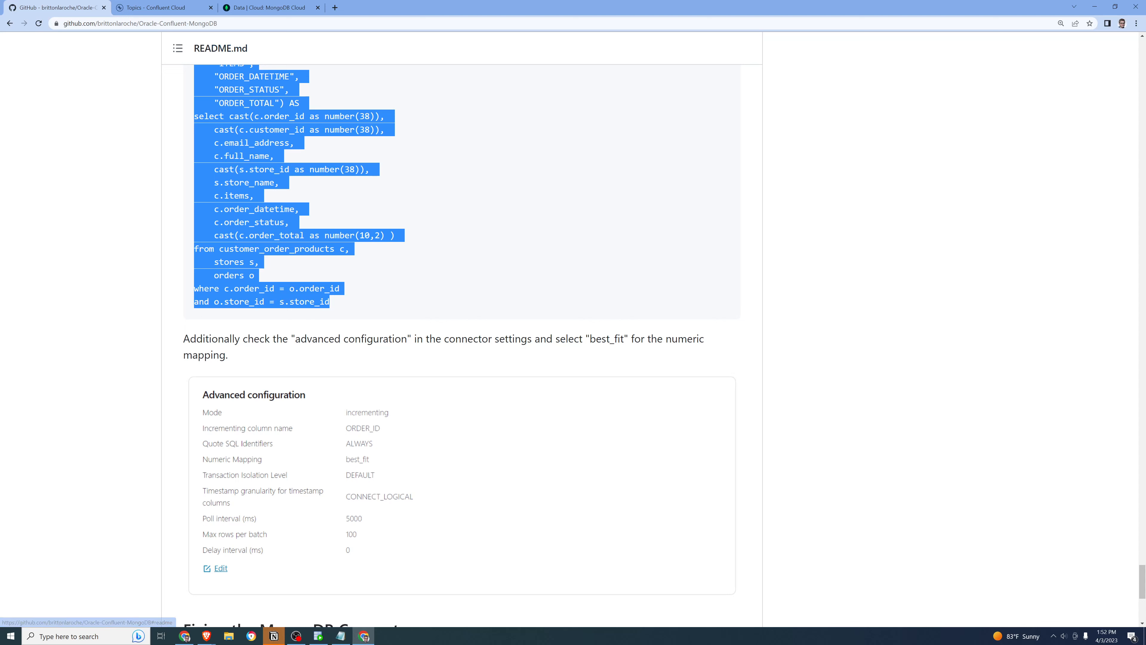
Step: Return to Confluent Cloud and open the settings of the OracleDBSource-CustomerOrders connector
click(171, 12)
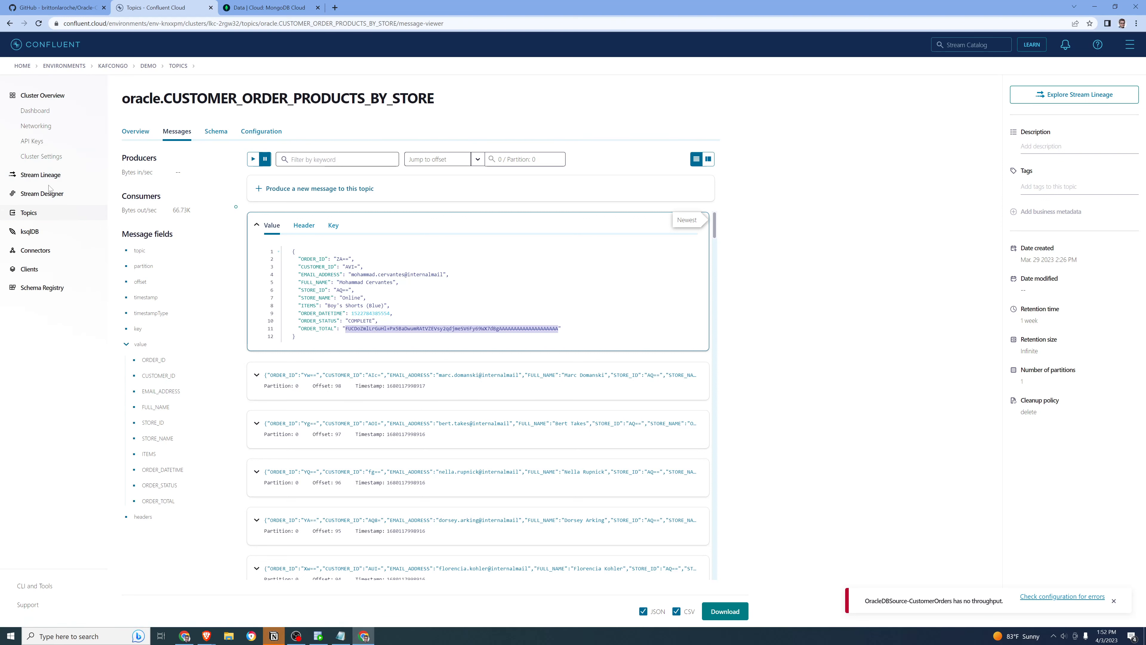
click(36, 250)
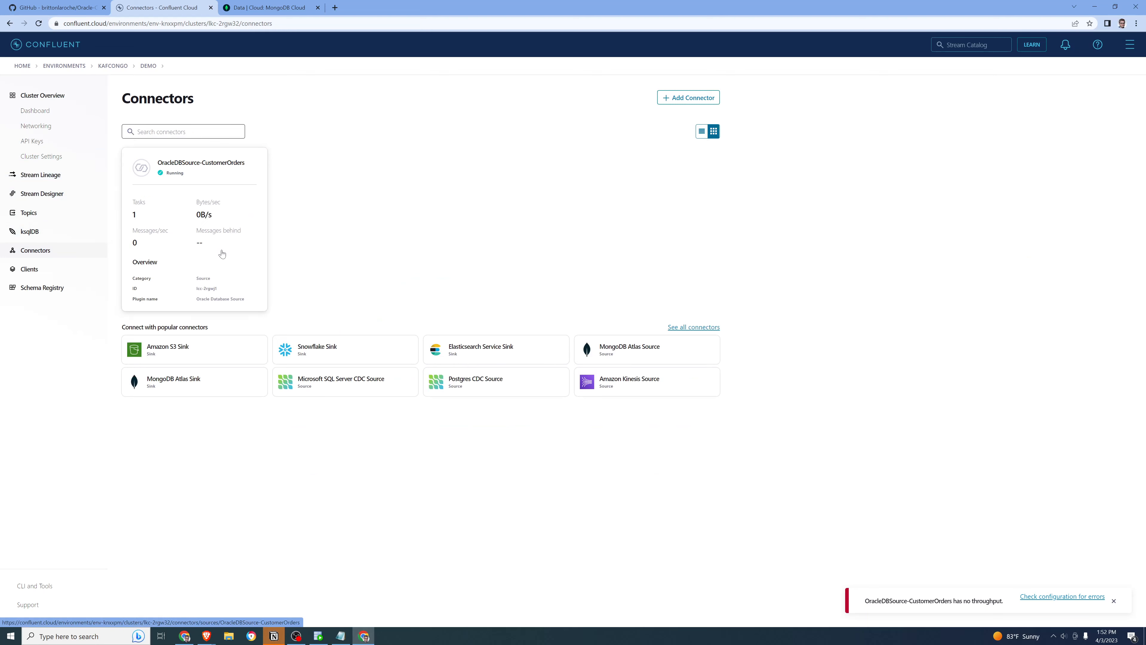
click(211, 174)
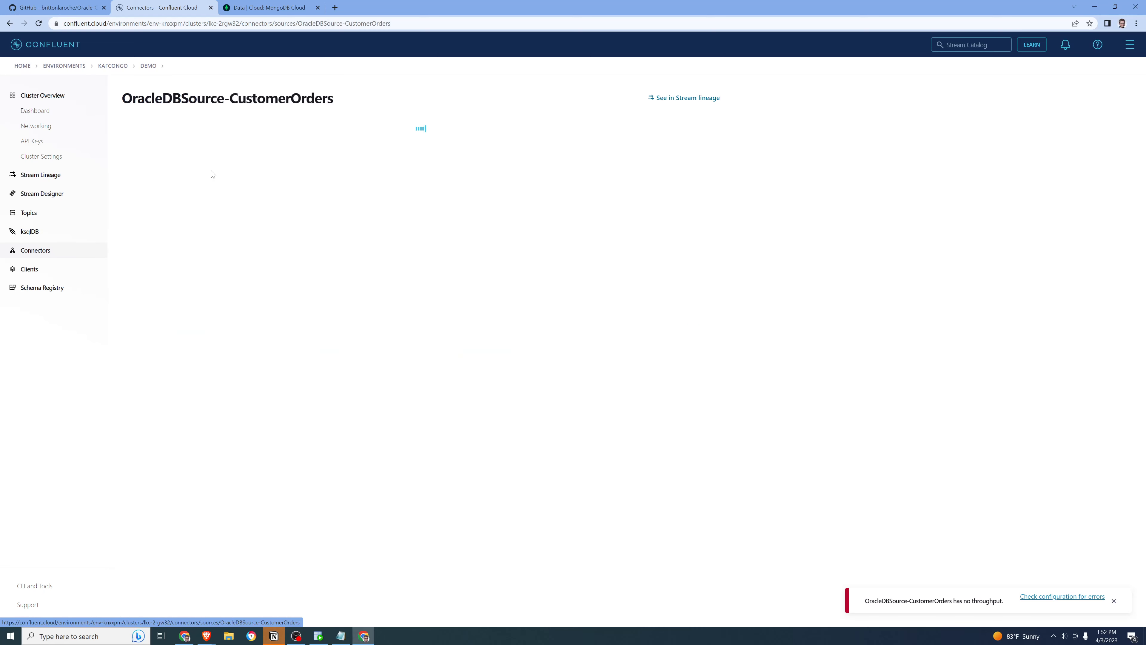
scroll(291, 343, down, 3)
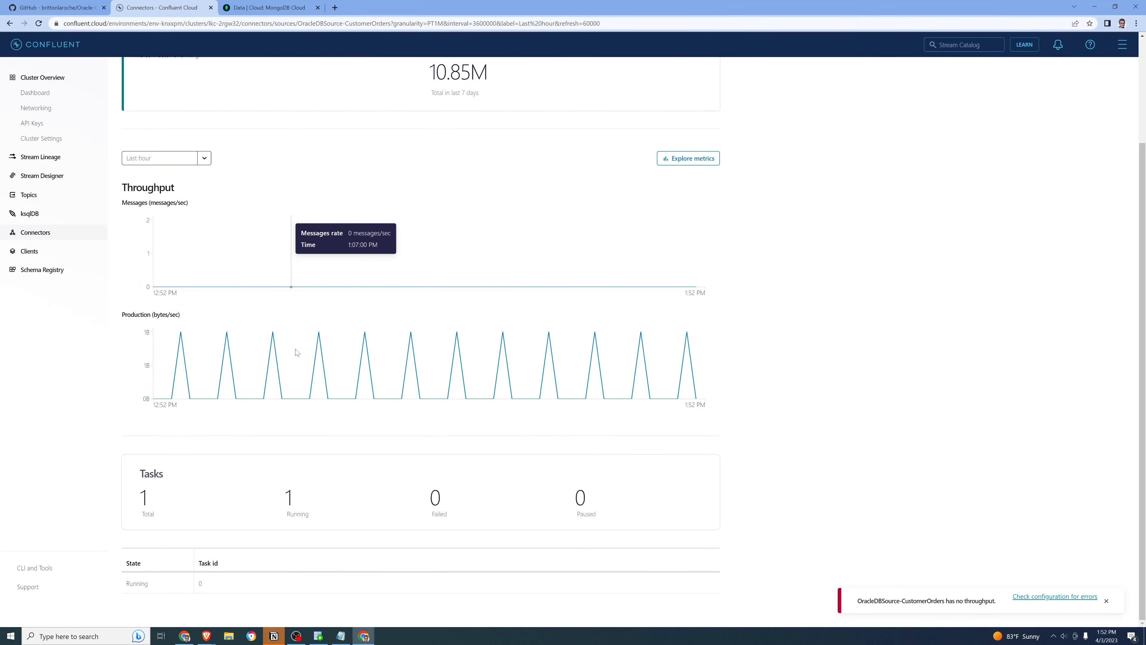
scroll(289, 334, up, 3)
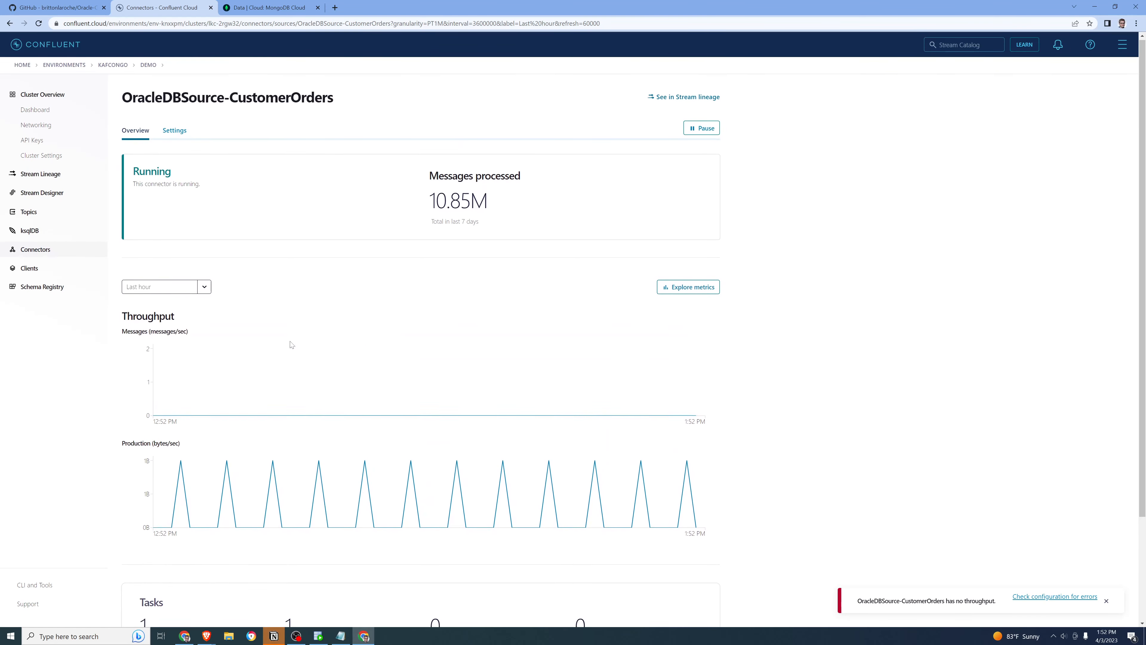
click(175, 132)
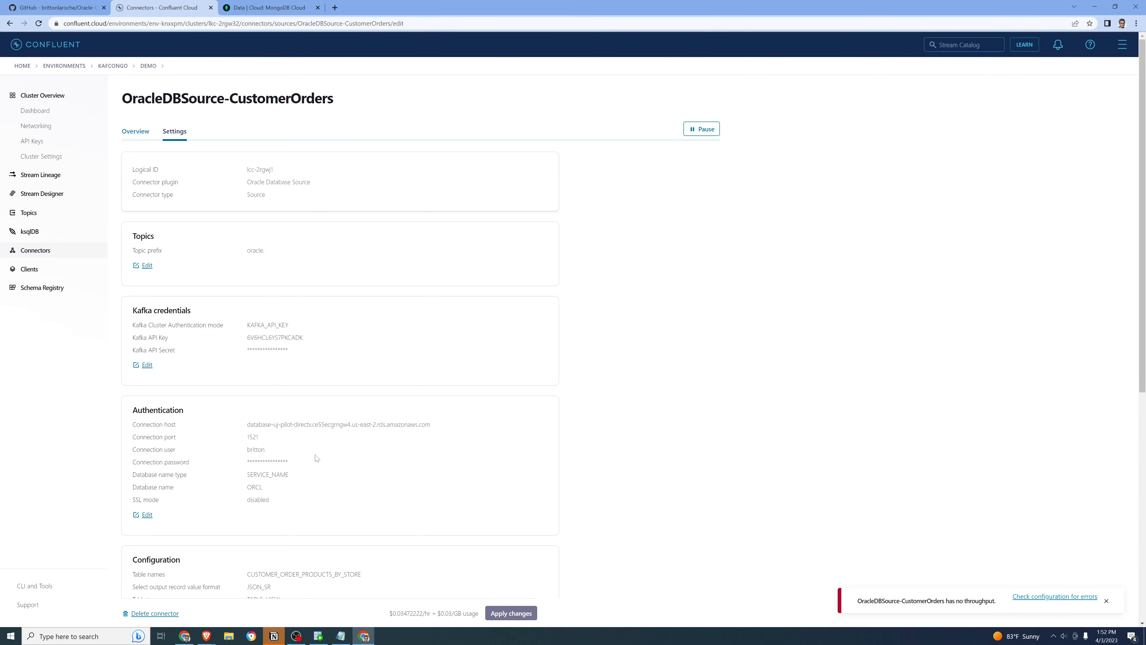
Step: Examine the connector's settings down to the Numeric Mapping option in its advanced configuration
scroll(317, 459, down, 1)
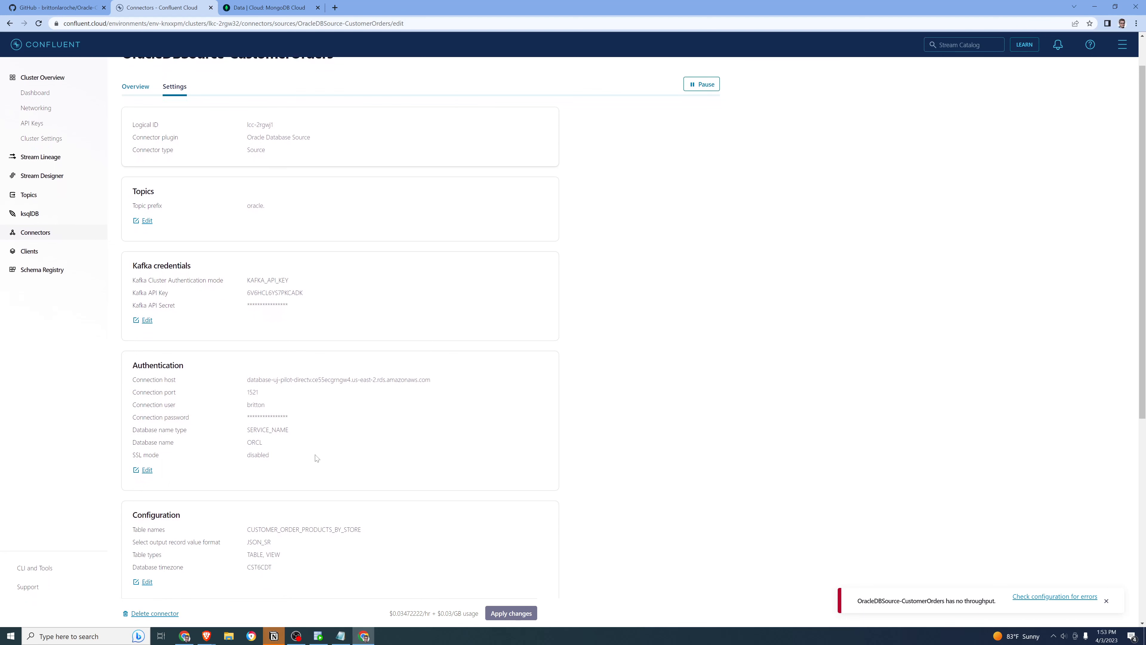
scroll(316, 458, up, 2)
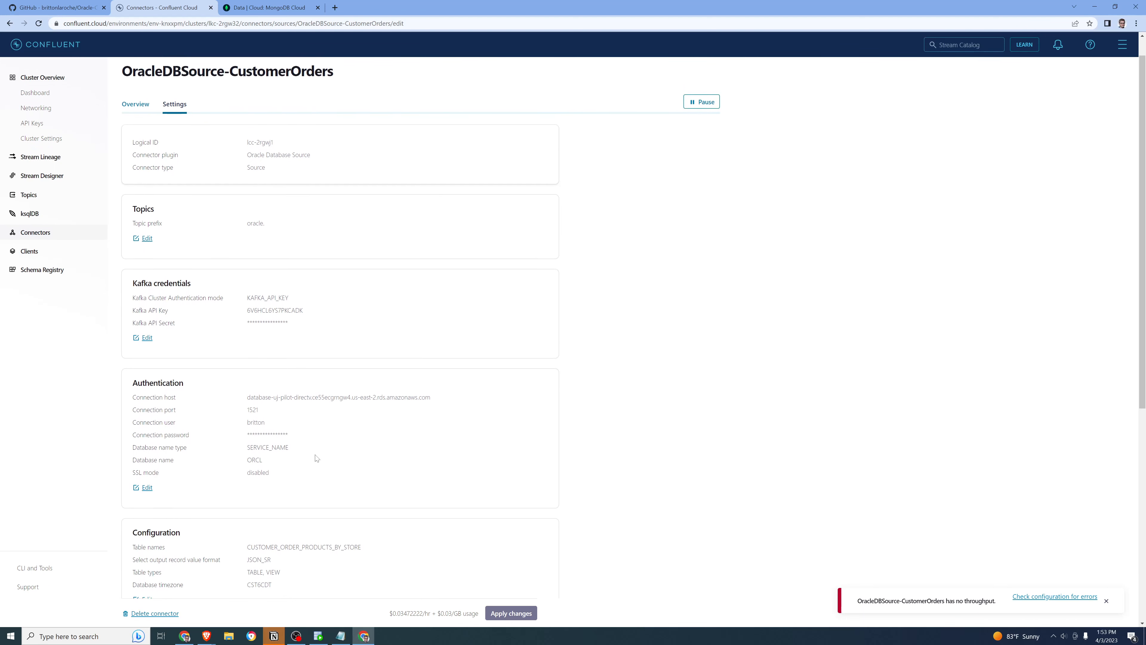
scroll(317, 459, down, 4)
scroll(317, 458, down, 6)
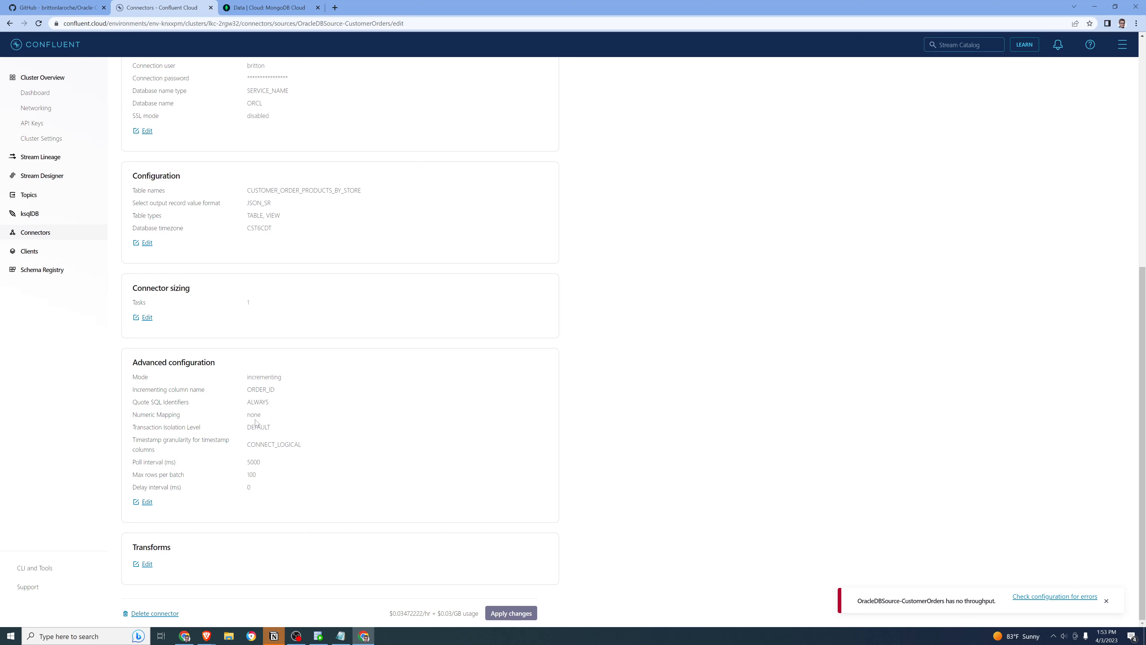
Step: Set the source connector's Numeric Mapping to best_fit in its advanced configuration and save the section
click(146, 502)
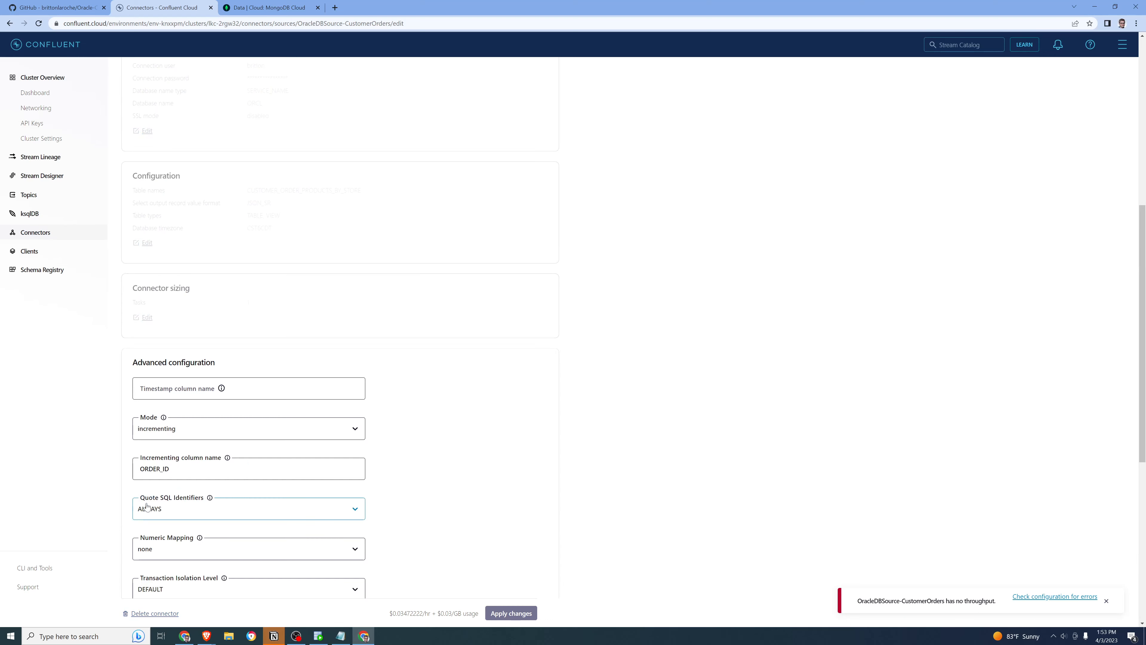
scroll(298, 481, down, 2)
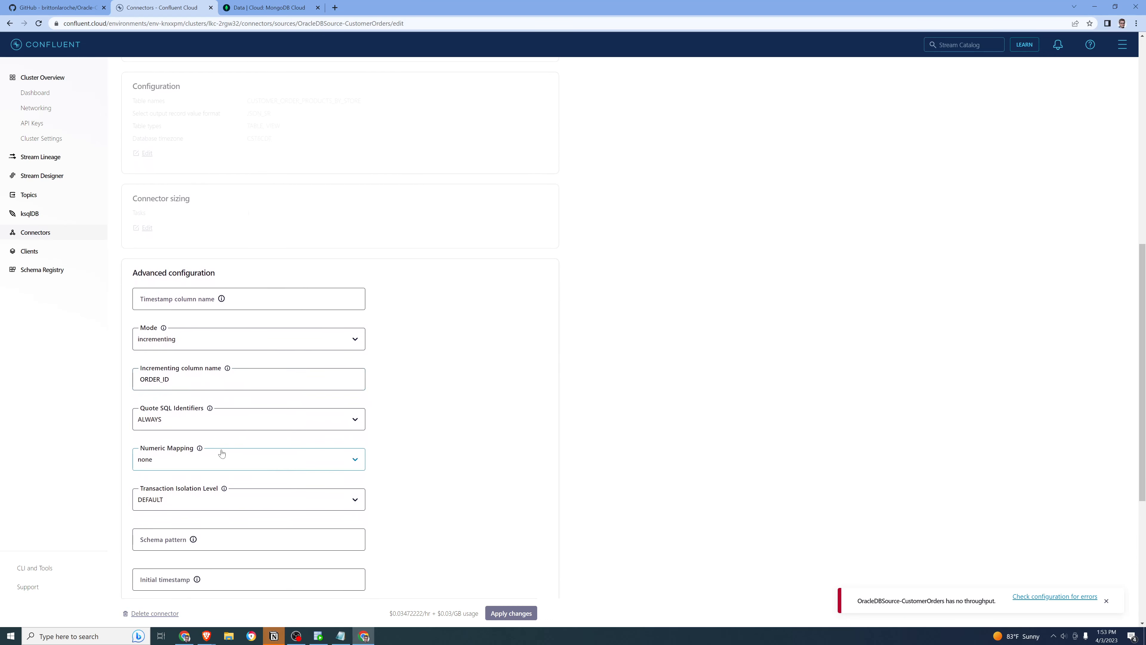
scroll(229, 457, down, 1)
click(255, 415)
click(206, 439)
scroll(540, 473, down, 5)
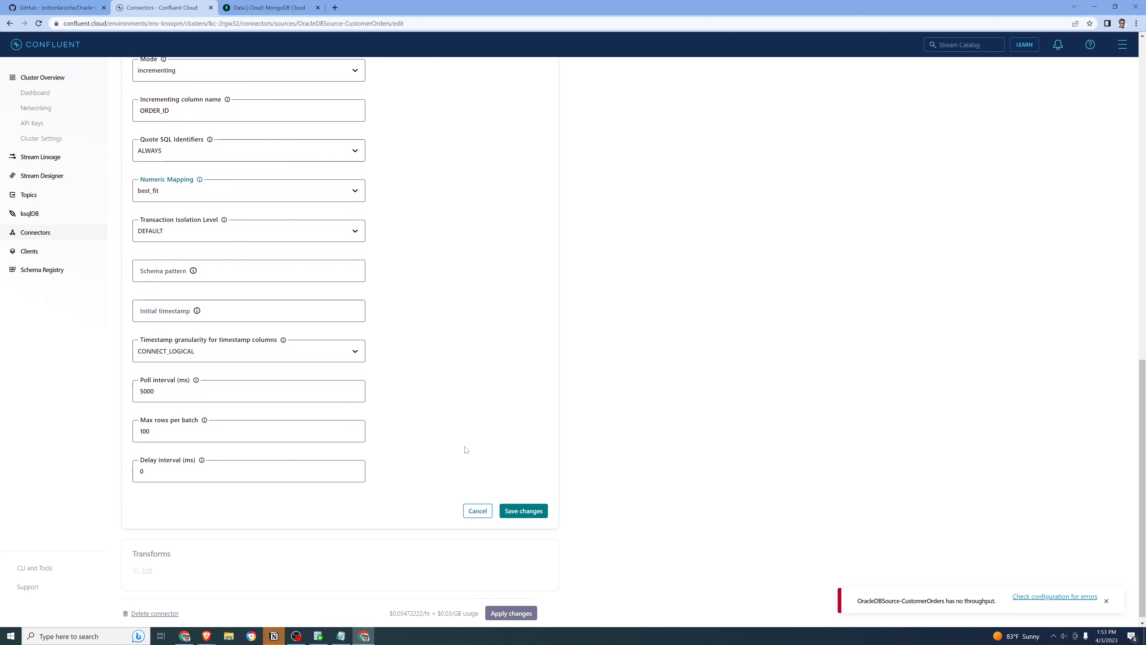
click(536, 517)
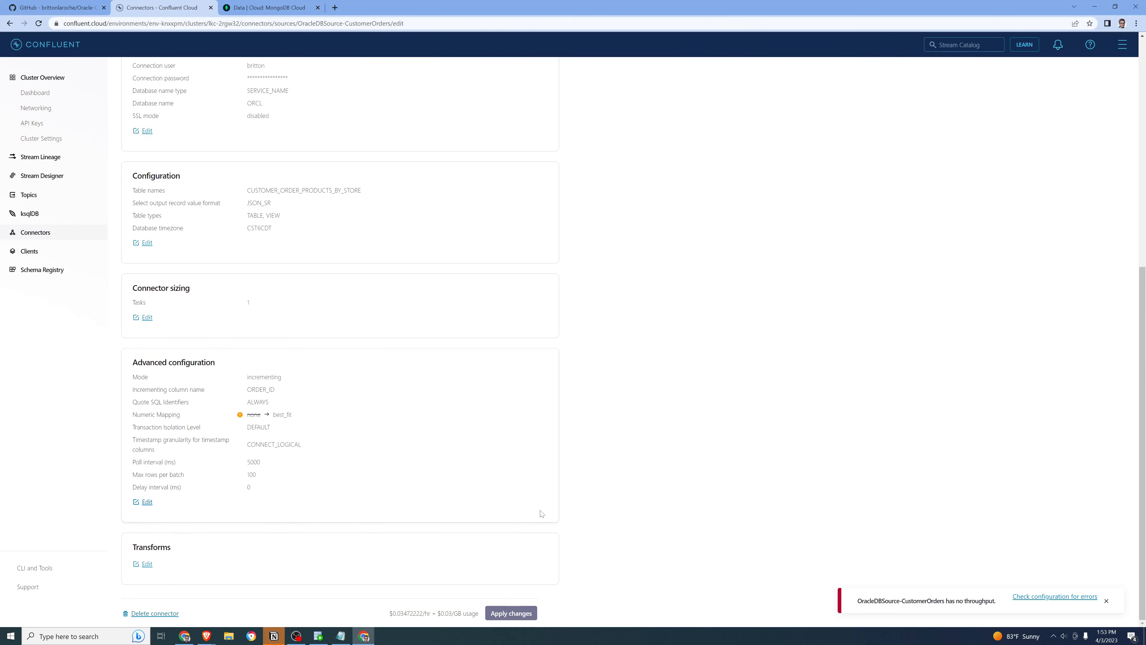
Step: Change the connector's topic prefix to oracle.fix. and save the section
scroll(320, 466, up, 8)
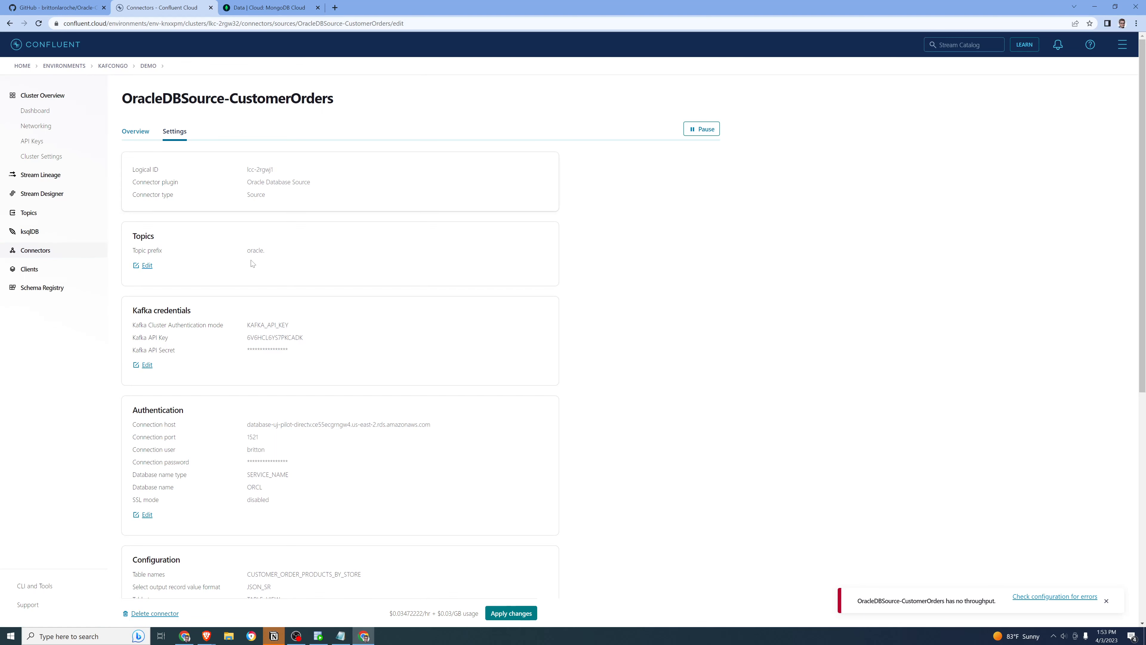
click(148, 266)
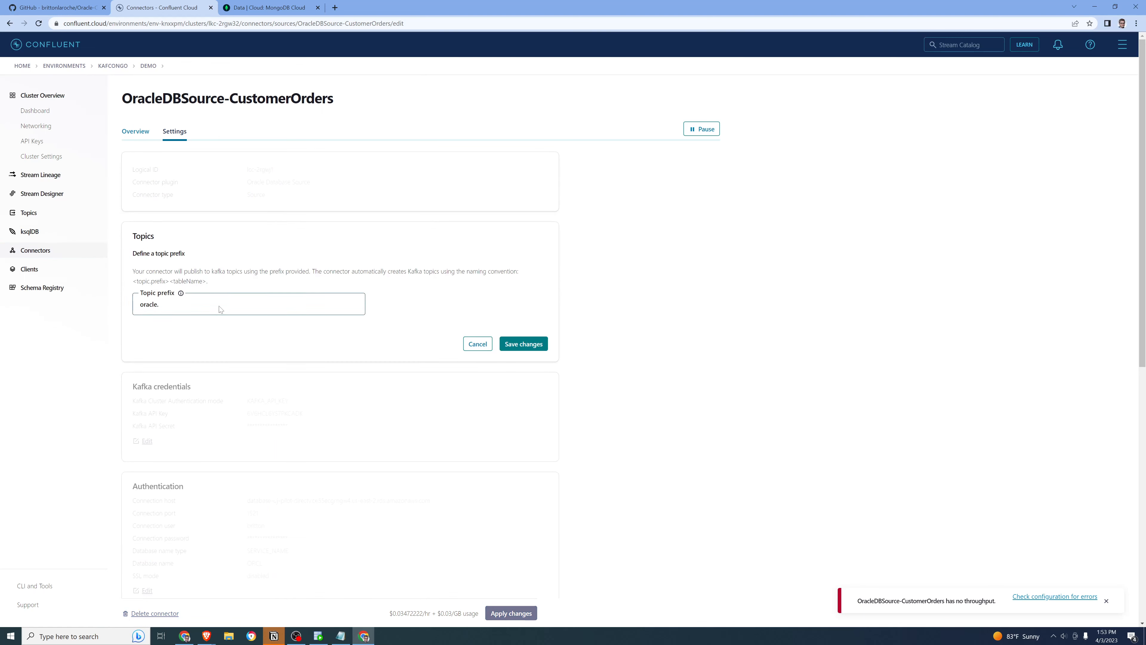
click(187, 307)
text(fix.)
click(542, 344)
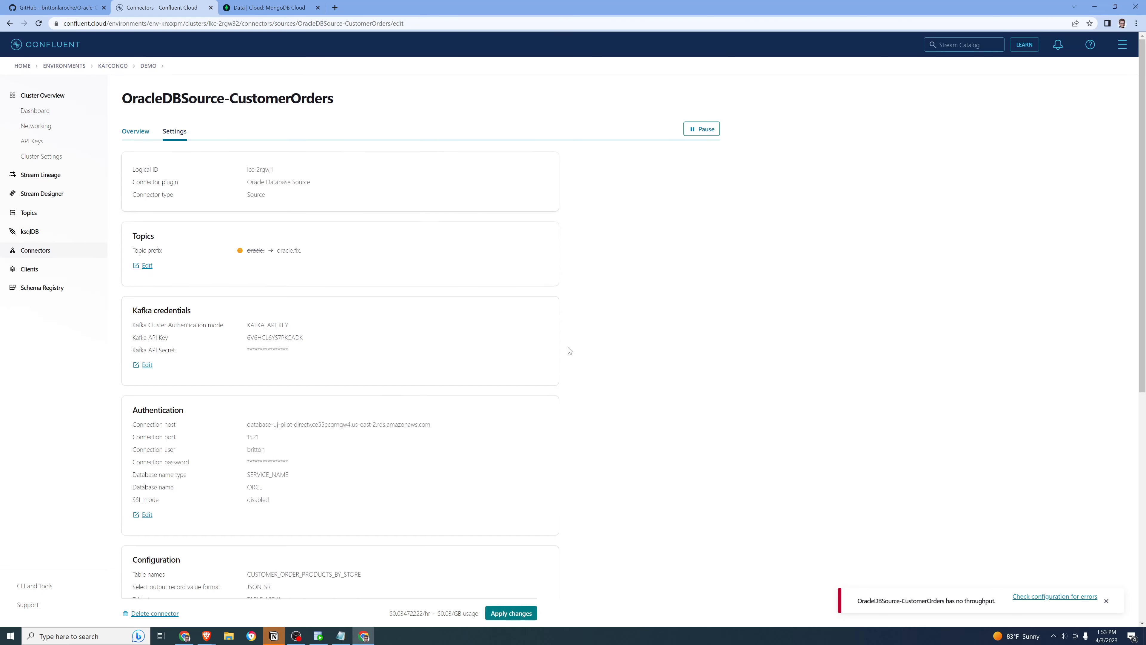
Step: Apply the pending changes to the OracleDBSource-CustomerOrders connector and look over its updated settings
scroll(704, 406, down, 4)
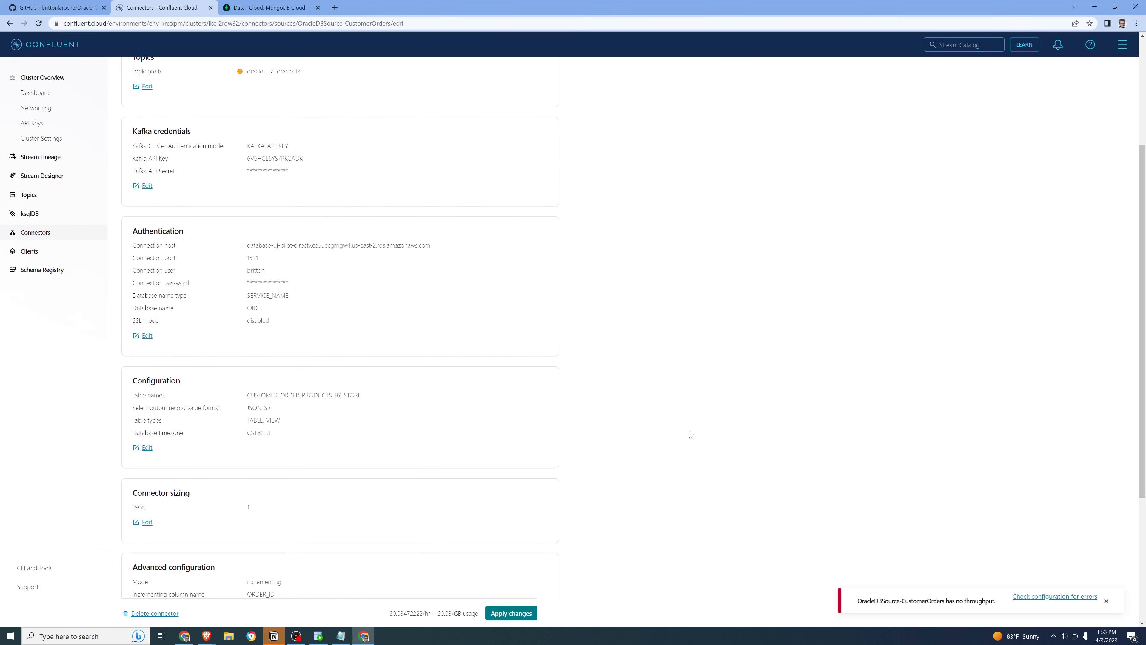
click(524, 618)
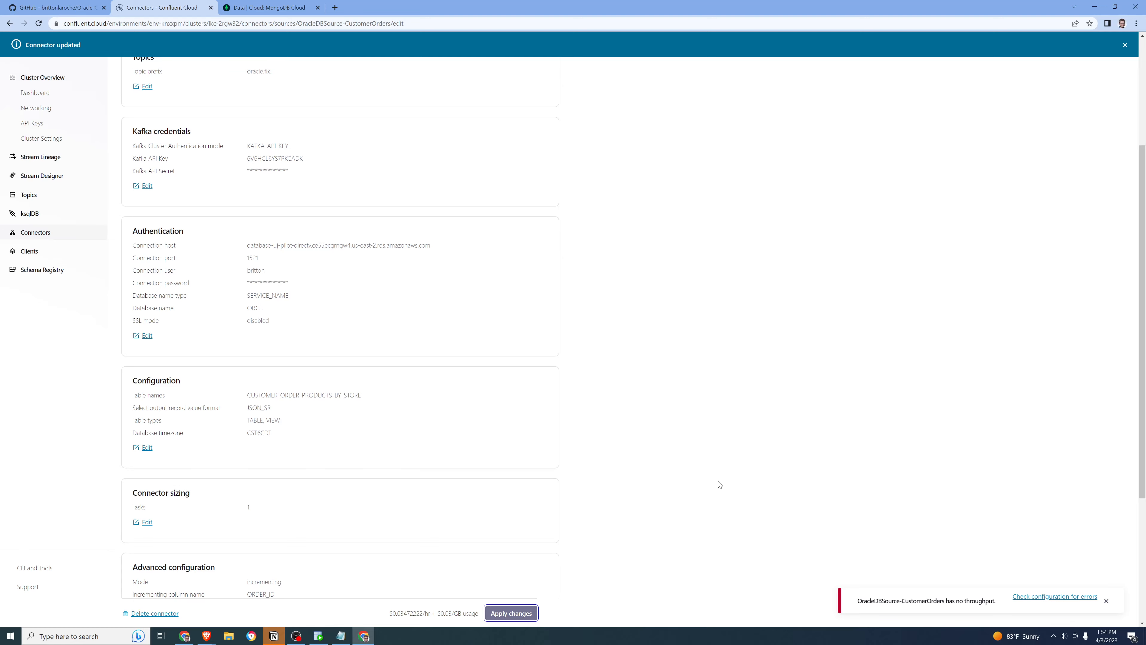
scroll(711, 448, down, 3)
scroll(714, 418, up, 7)
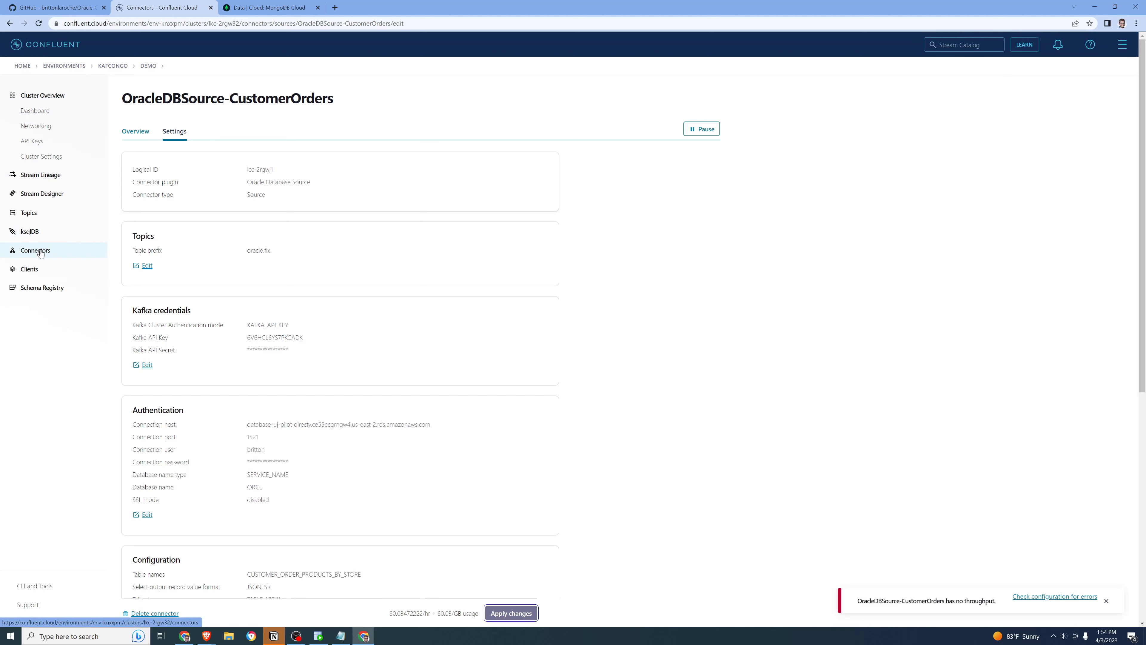
Step: Check the cluster's topic list, and reload the connector overview to check the status of OracleDBSource-CustomerOrders
click(31, 214)
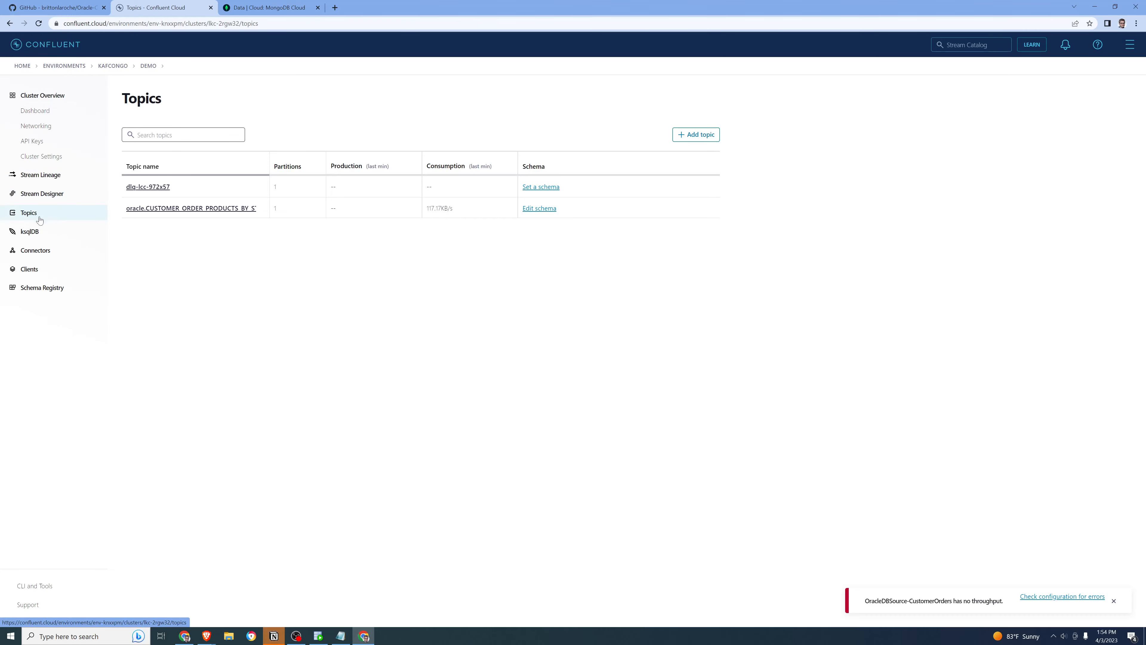
click(43, 250)
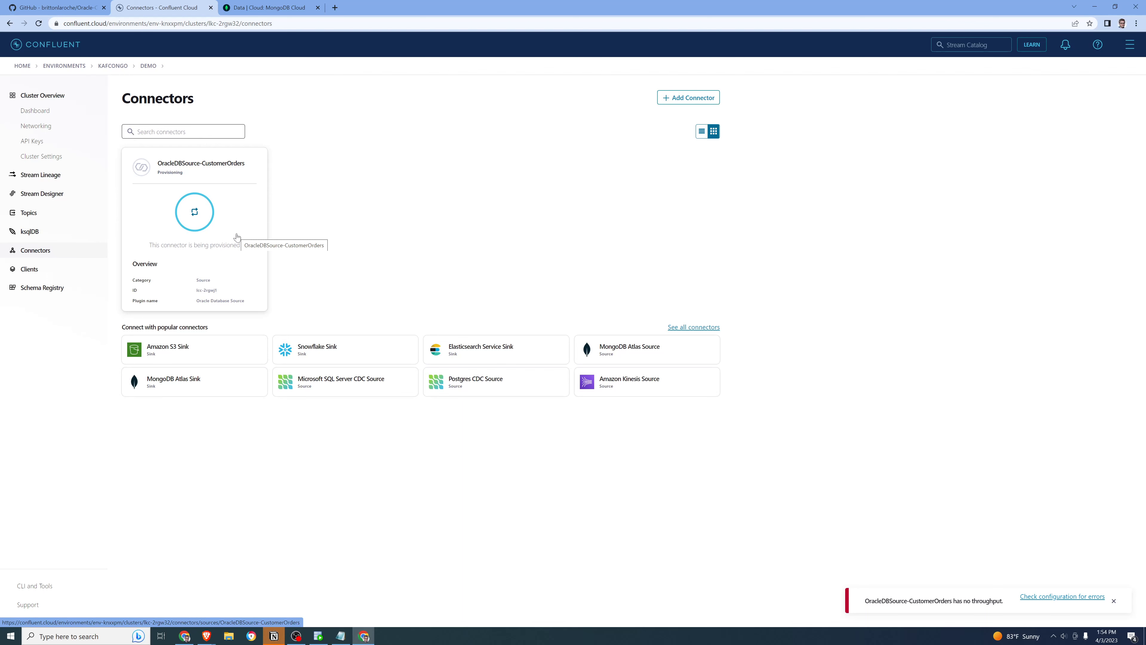
click(39, 25)
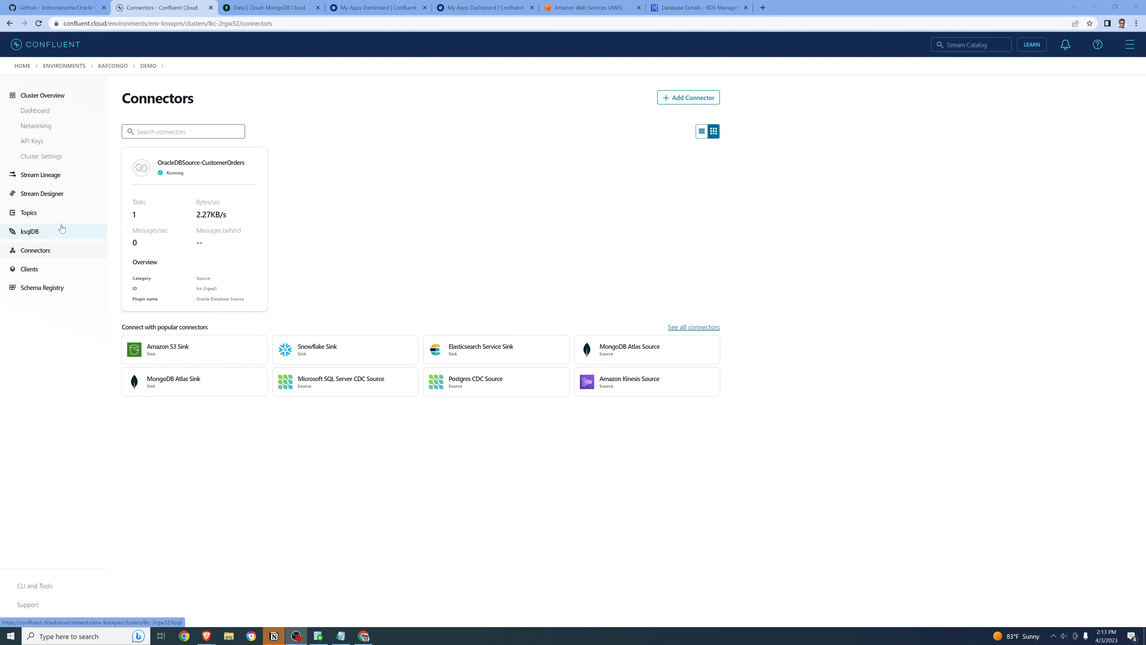
Step: Show the messages of the oracle.fix.CUSTOMER_ORDER_PRODUCTS_BY_STORE topic from offset 0 in partition 0
click(44, 217)
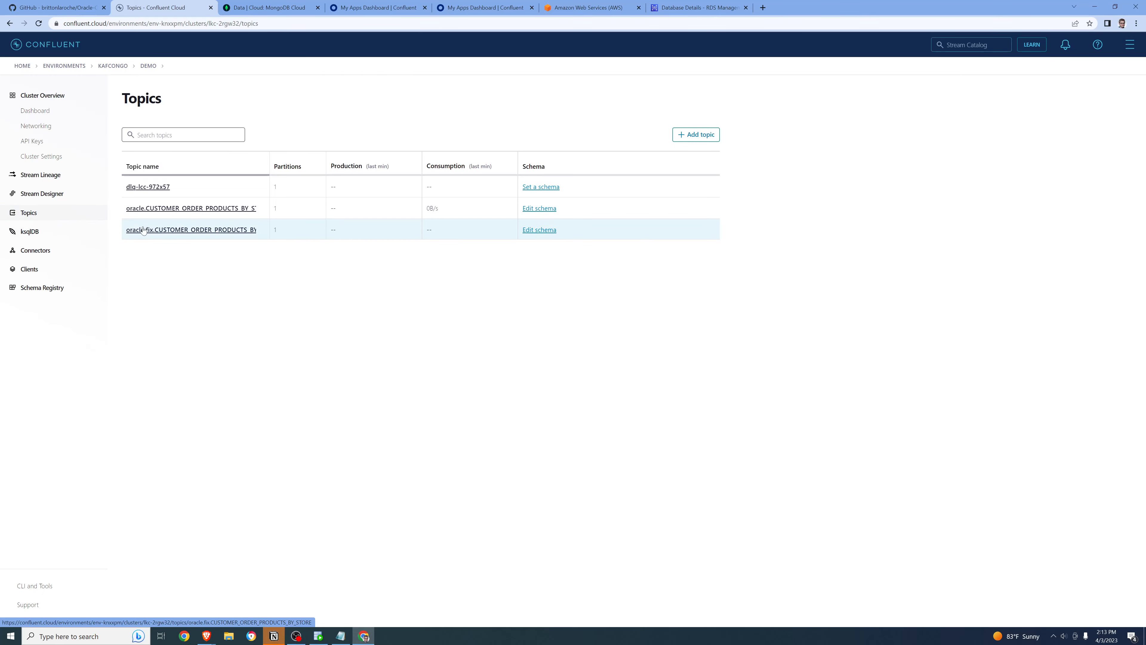
click(236, 230)
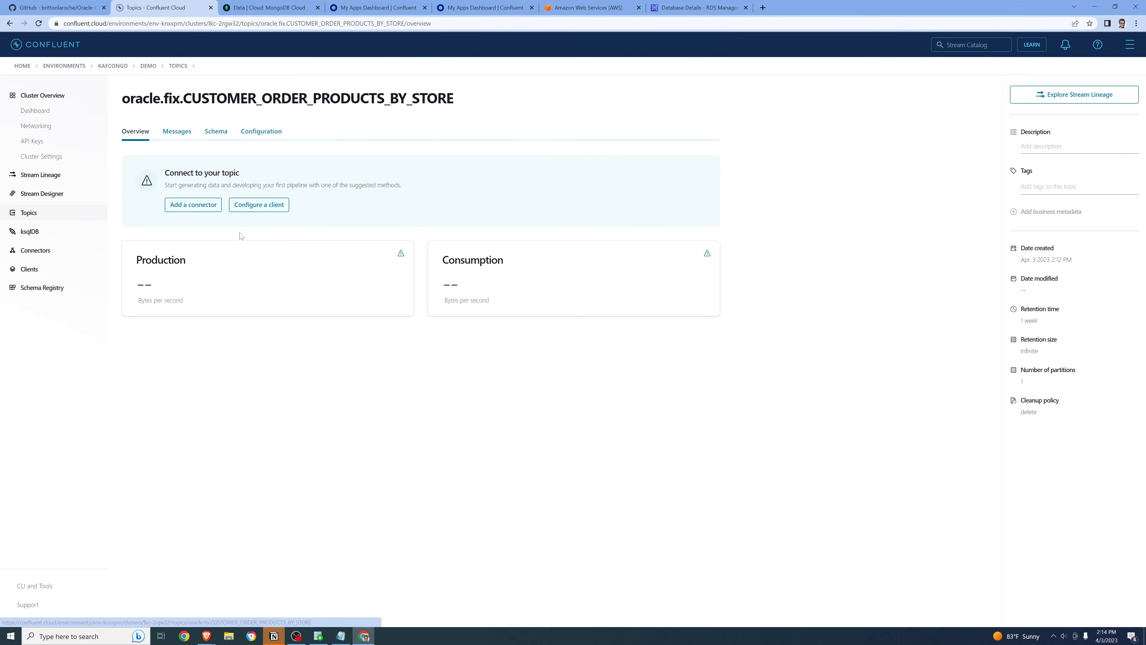
click(176, 134)
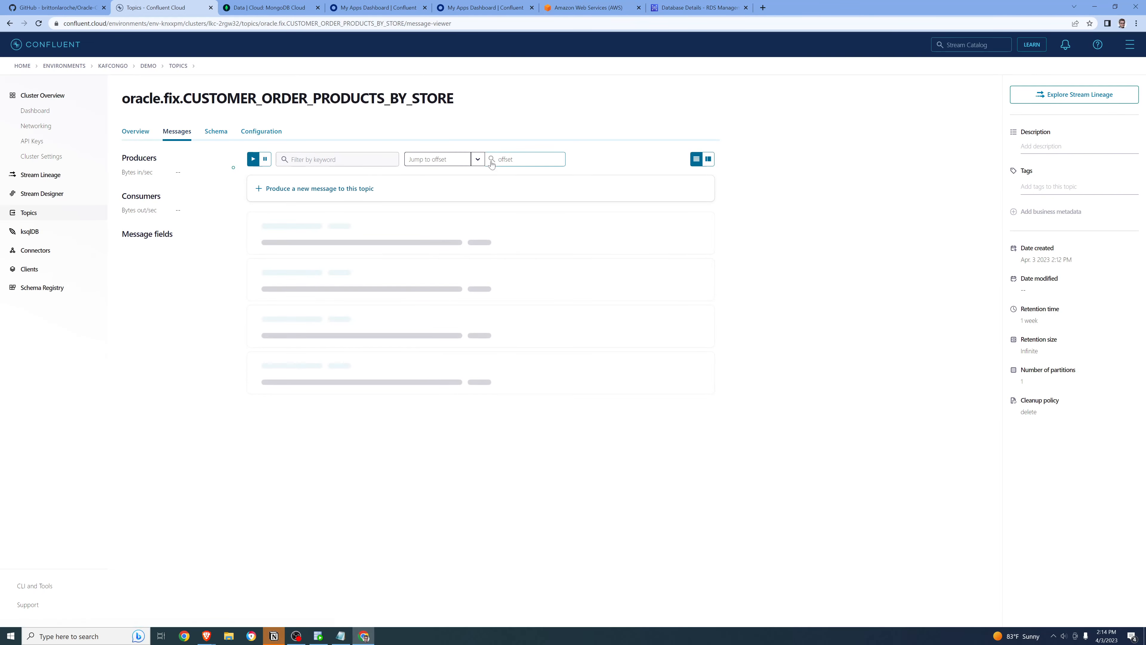
click(517, 163)
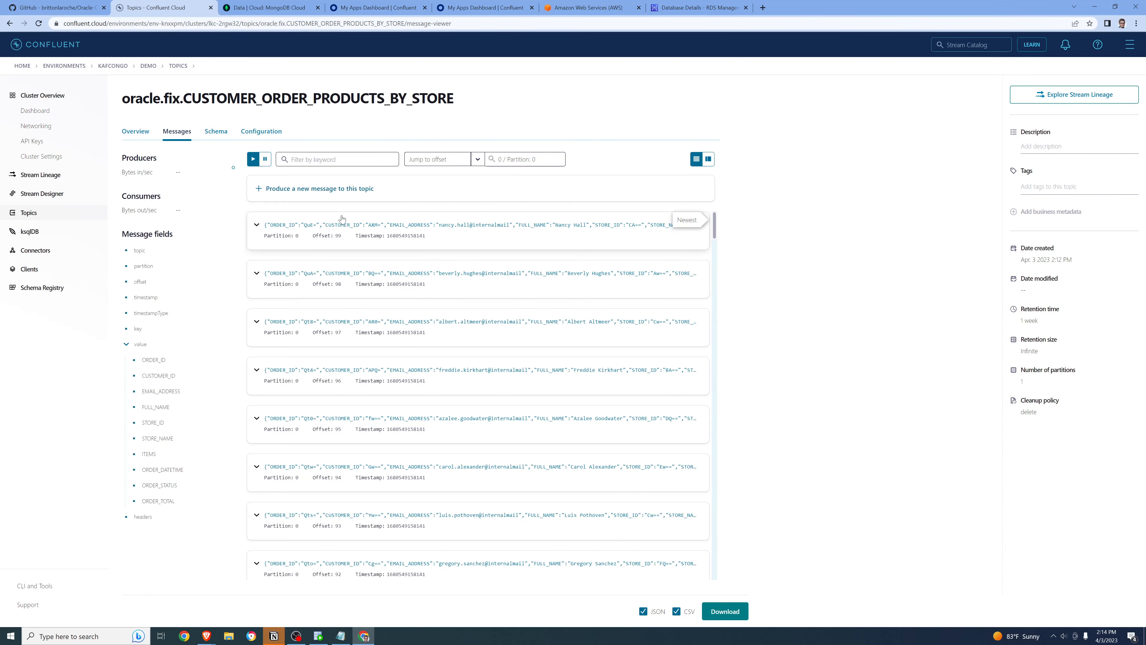
Step: Expand two of the topic's messages and inspect their ORDER_TOTAL and ORDER_ID values
scroll(394, 523, down, 2)
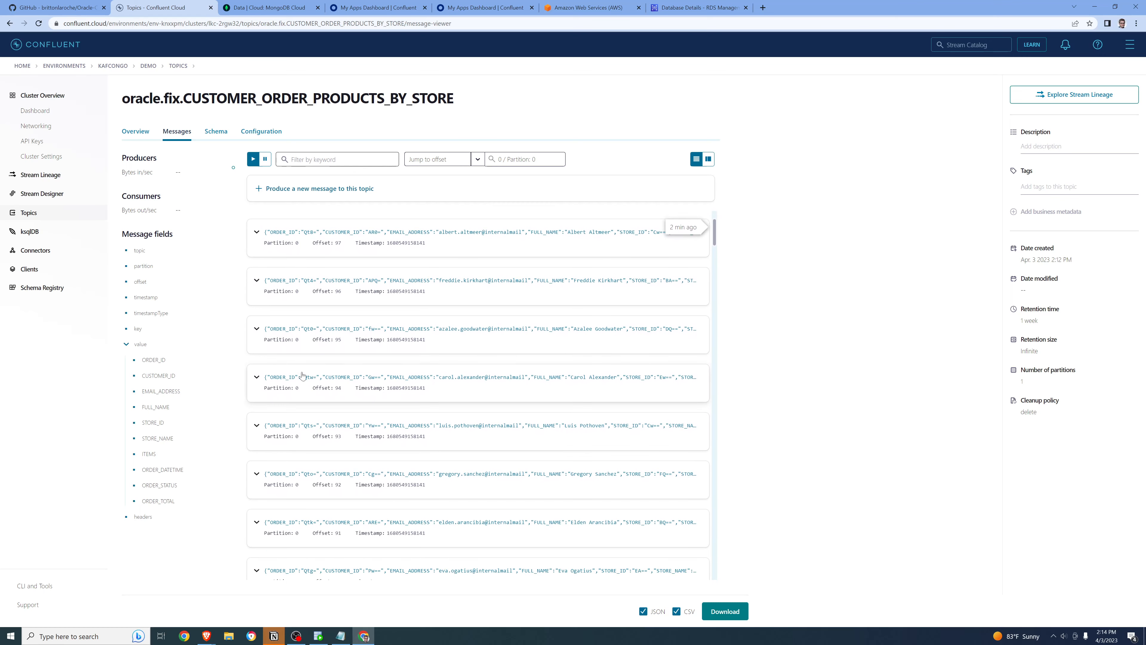
click(257, 233)
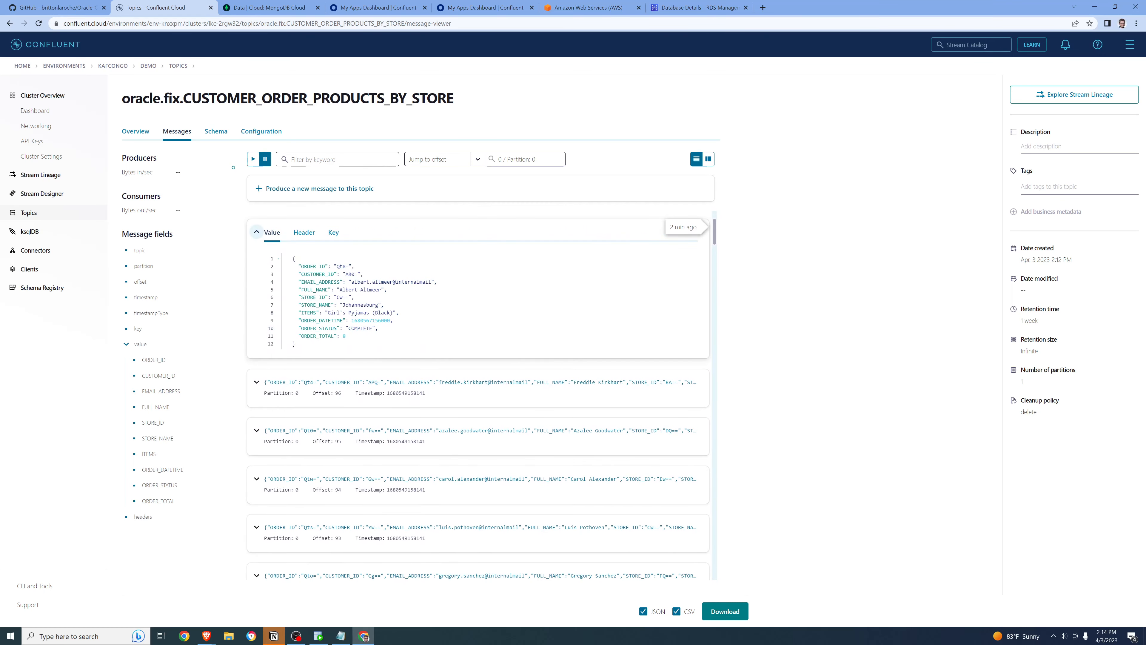
double_click(344, 335)
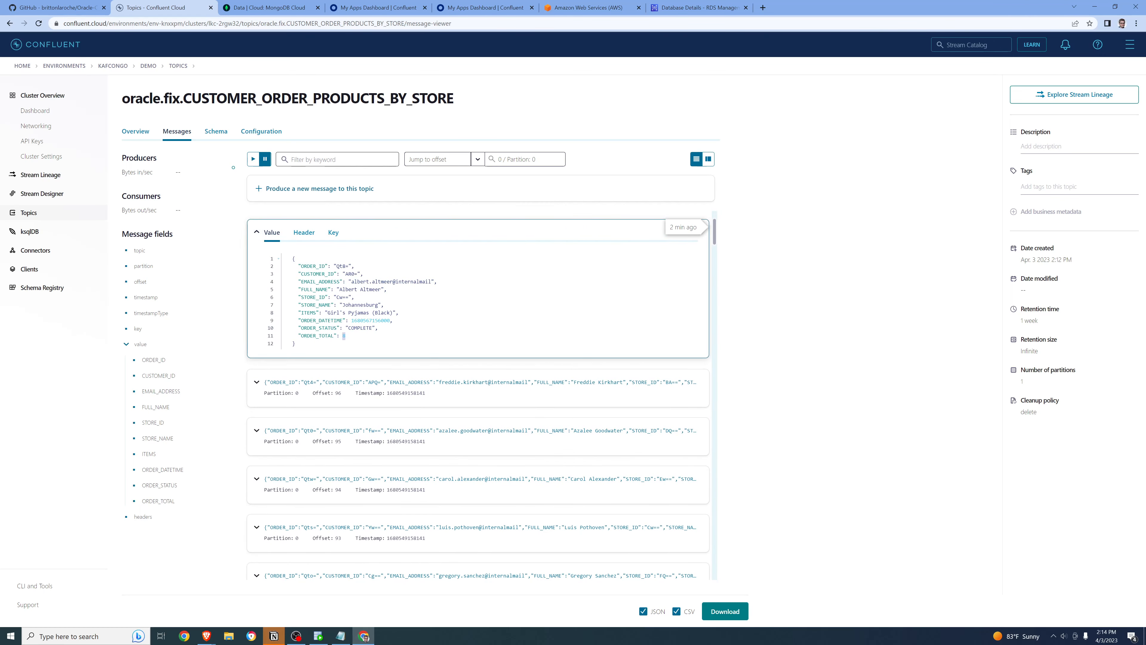
click(256, 382)
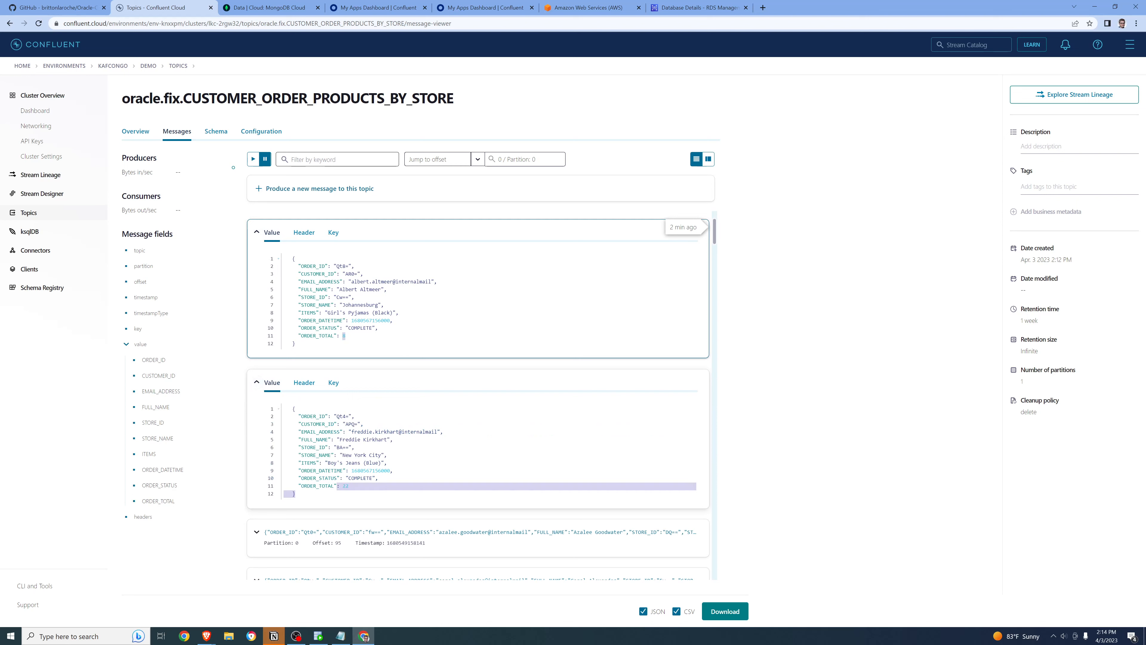
double_click(345, 486)
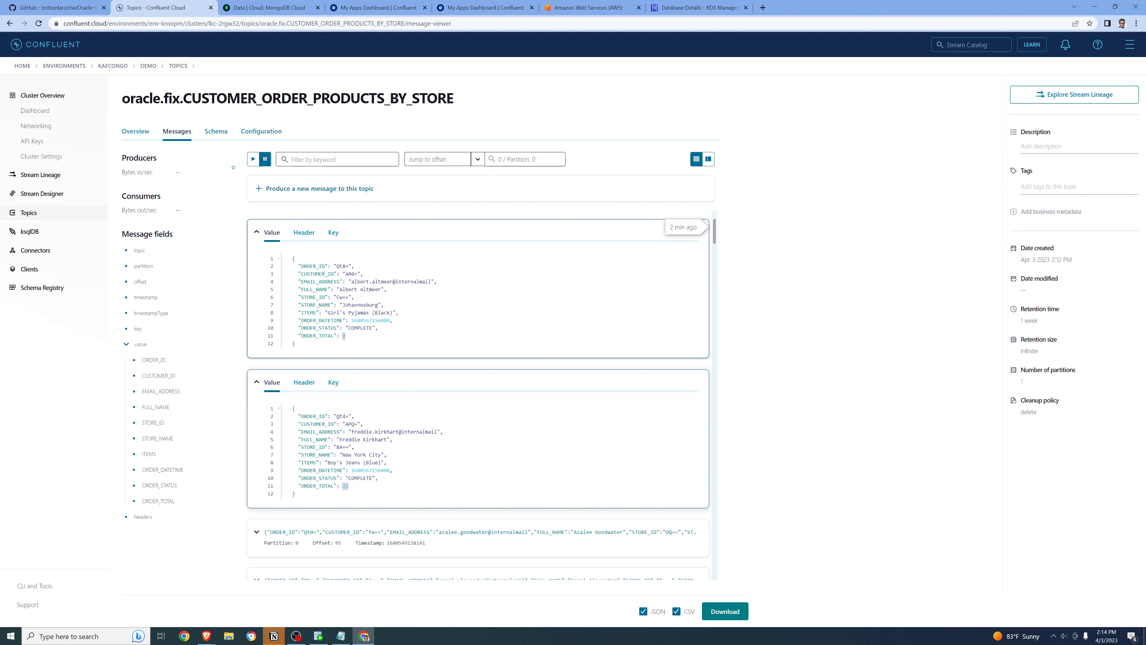
drag(342, 416, 345, 417)
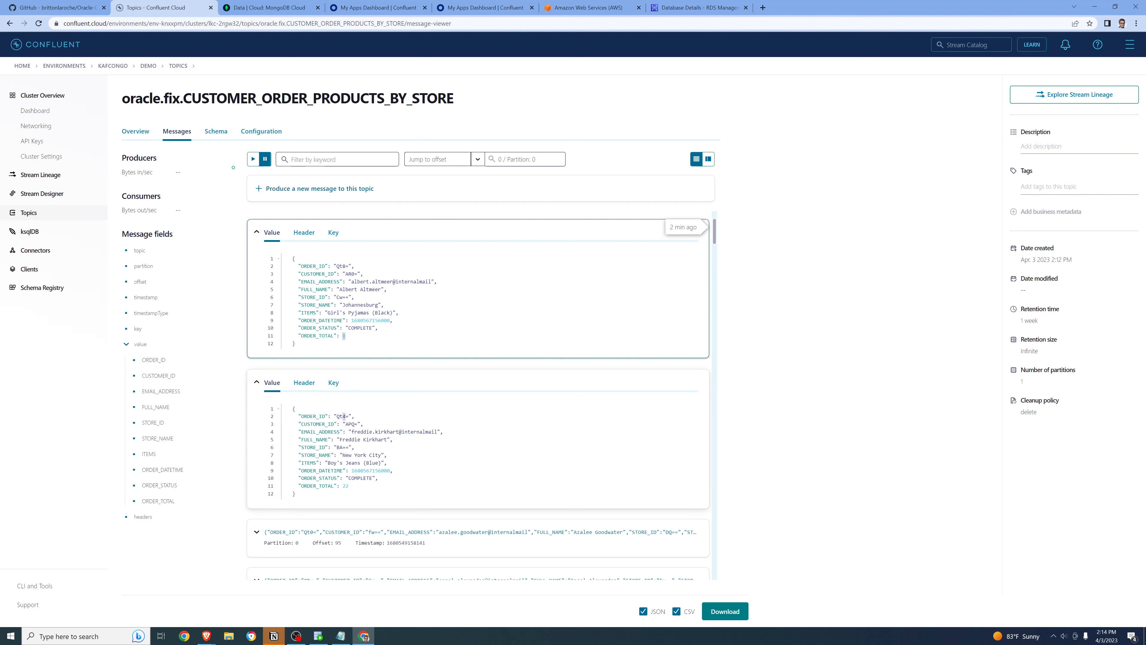
double_click(347, 486)
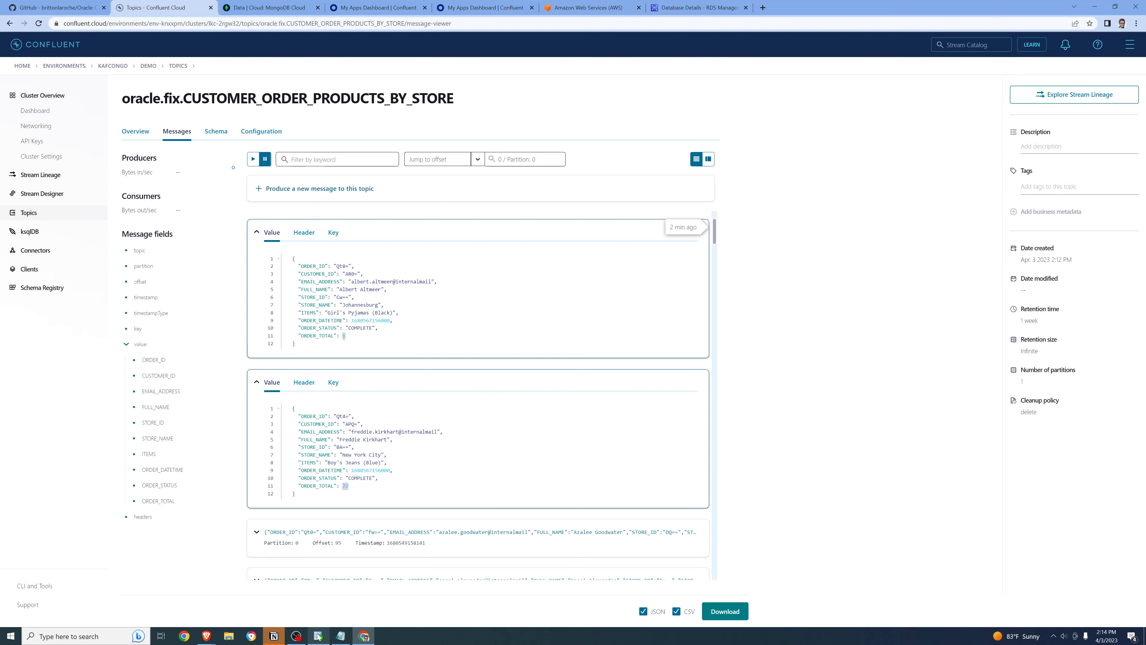
Step: Return to the GitHub README and examine the number casts for the ID and order_total columns in the view's SQL
click(68, 8)
scroll(434, 365, down, 1)
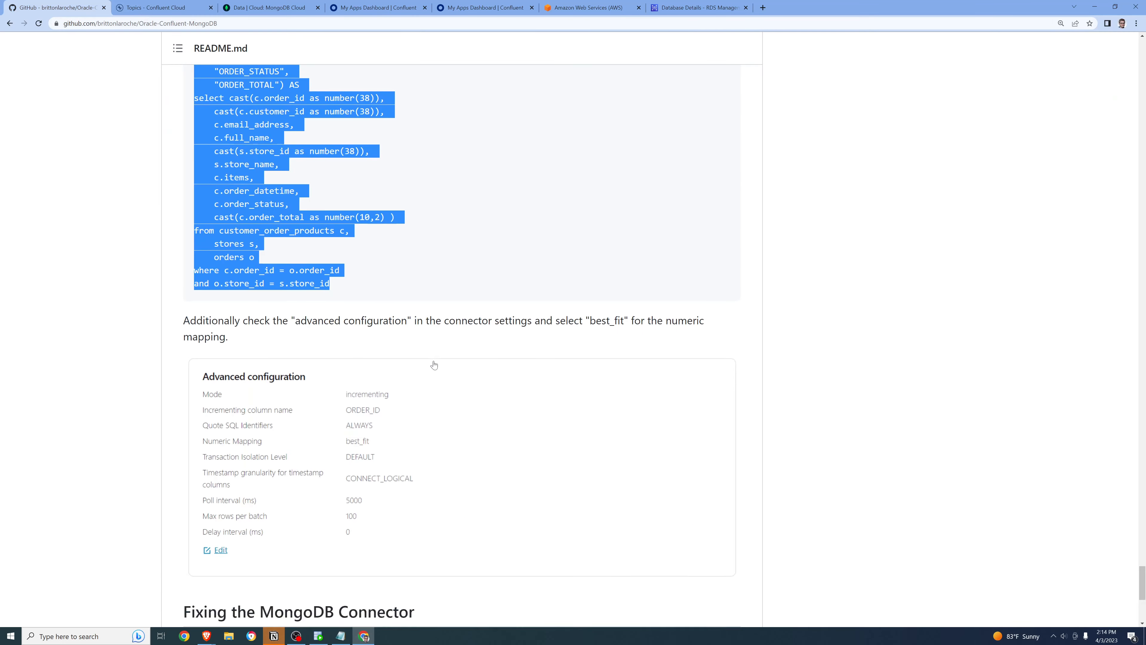
scroll(434, 366, down, 4)
scroll(434, 364, up, 9)
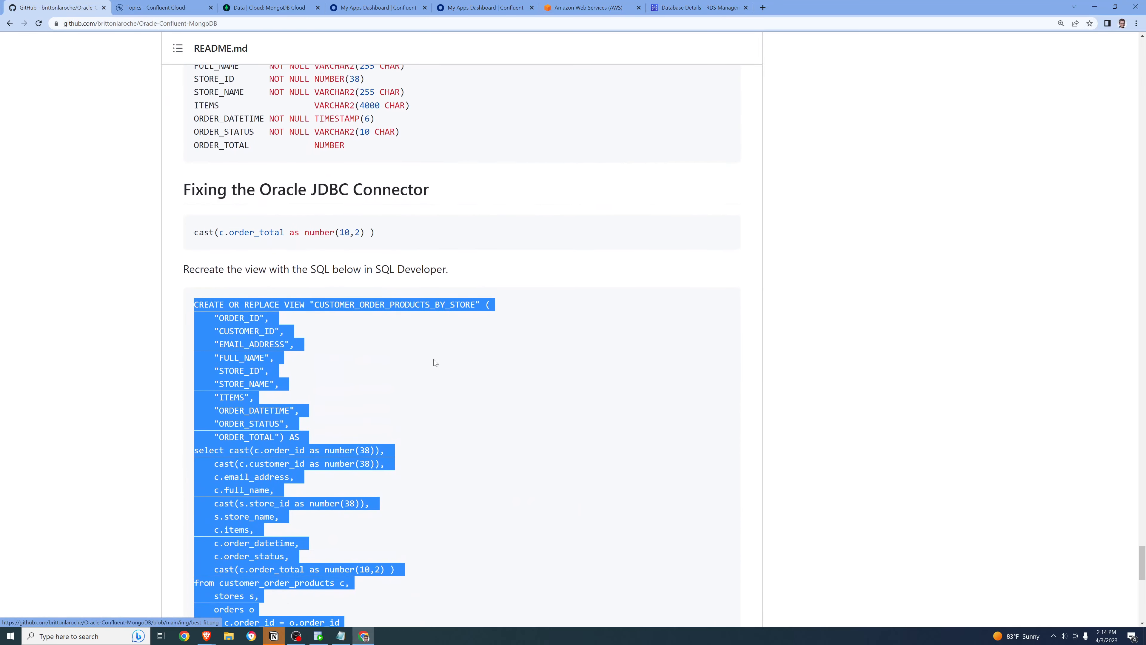
scroll(434, 363, down, 1)
click(436, 315)
scroll(437, 315, down, 3)
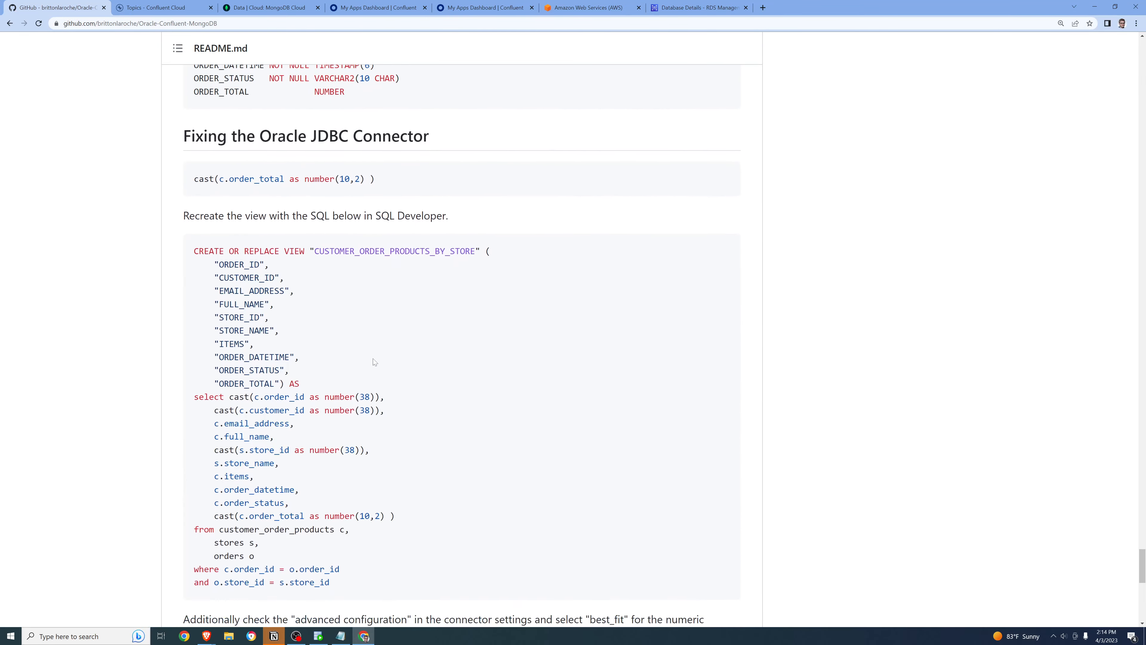
drag(244, 340, 365, 353)
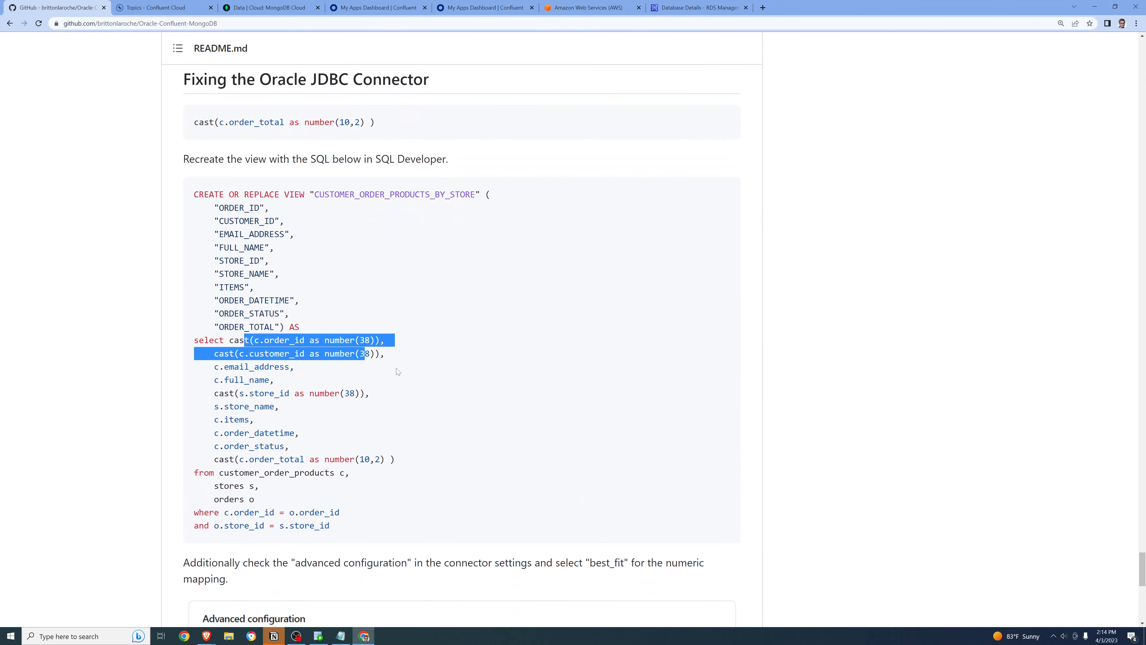
click(387, 373)
drag(356, 405, 255, 385)
click(381, 406)
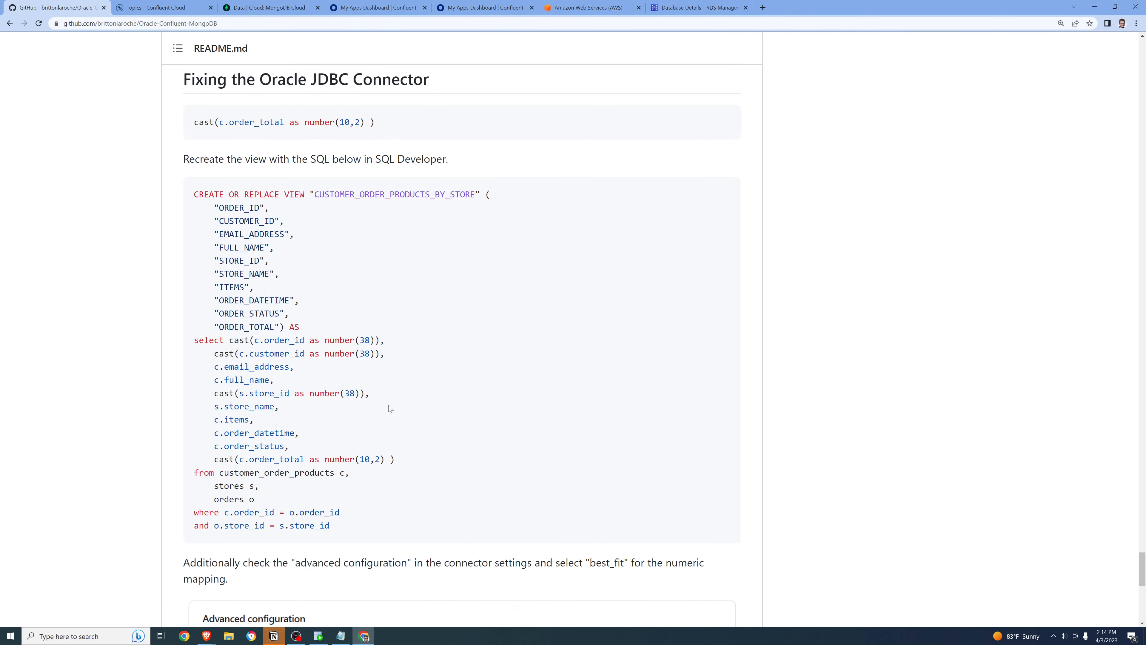
scroll(383, 408, down, 4)
drag(396, 279, 214, 279)
Step: Compare the ORDER_TOTAL type in the customer_order_products_by_store view with the UNIT_PRICE type in ORDER_ITEMS
scroll(436, 317, up, 10)
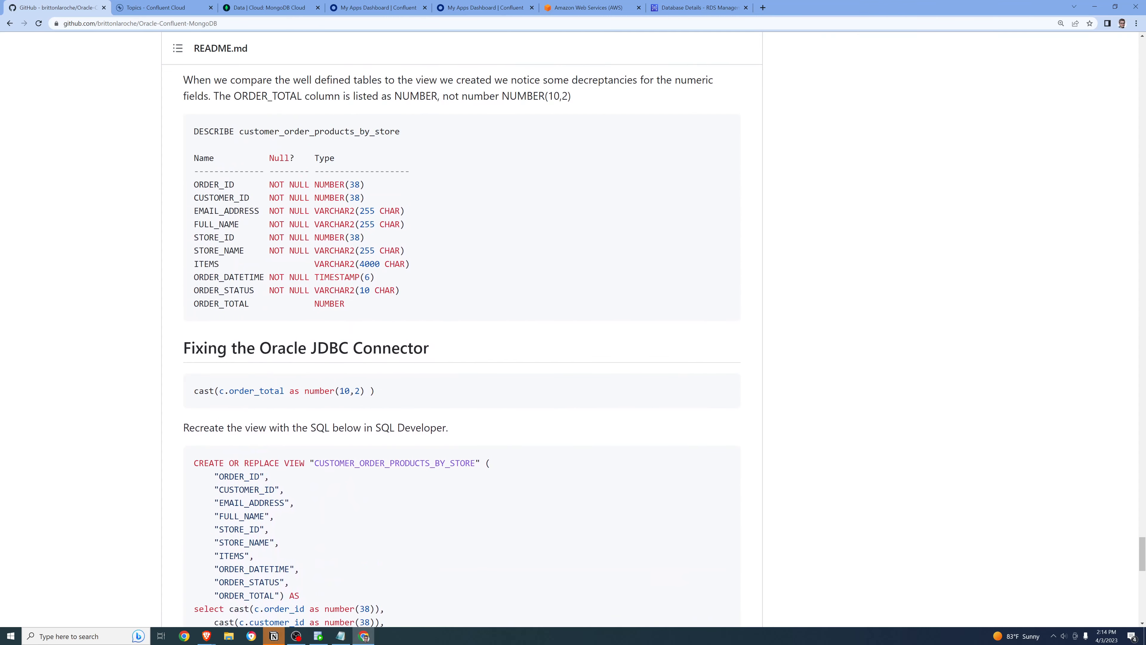
scroll(386, 453, up, 4)
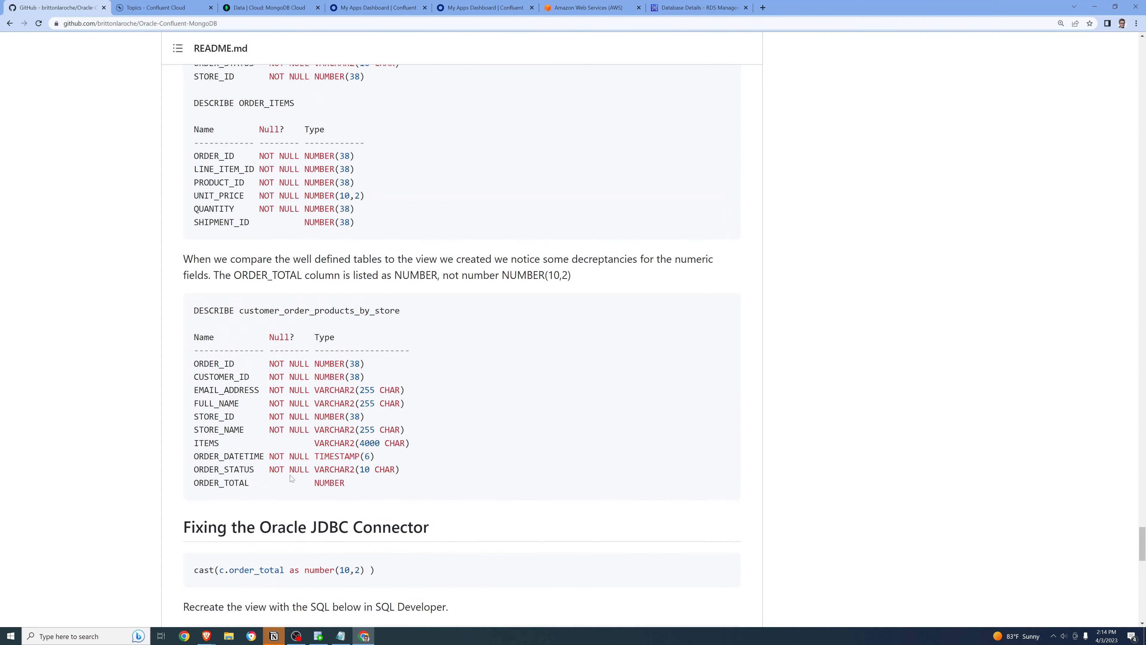
drag(234, 472, 386, 483)
click(386, 483)
scroll(378, 358, up, 4)
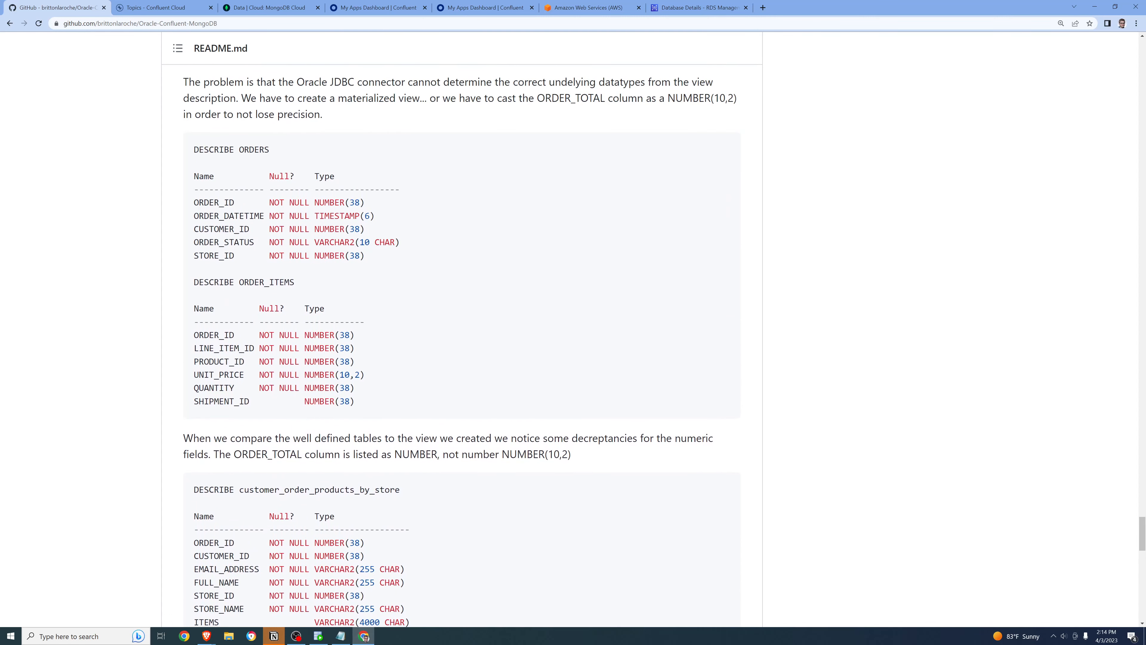
drag(364, 374, 204, 375)
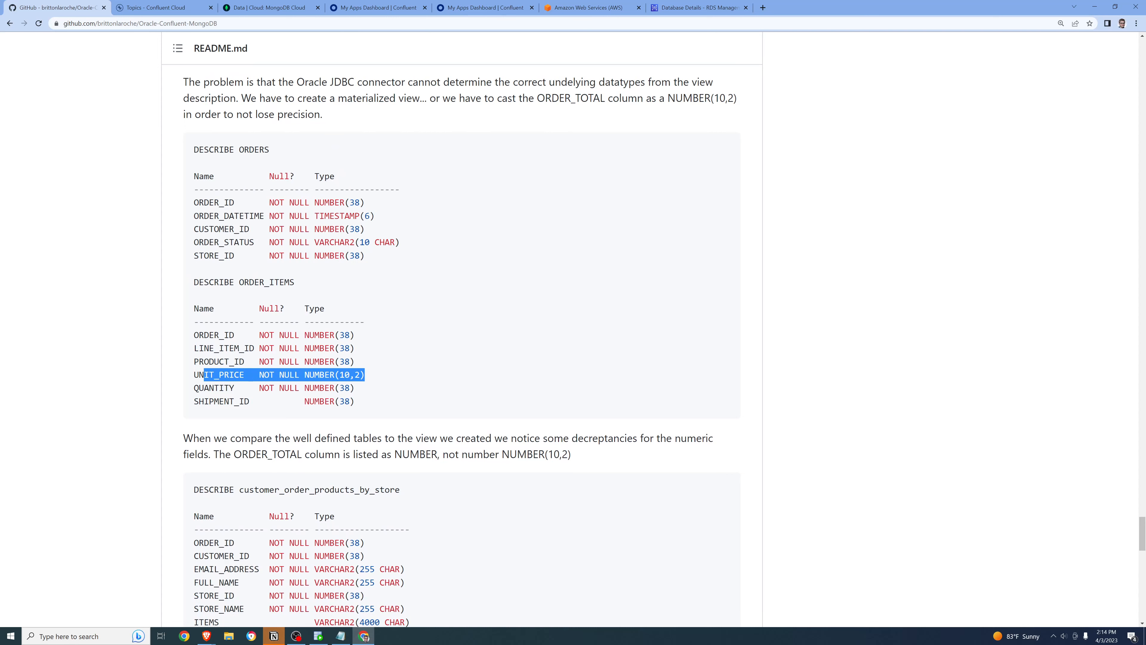
Step: Select the complete SQL statement that recreates the CUSTOMER_ORDER_PRODUCTS_BY_STORE view in the README
scroll(446, 423, down, 12)
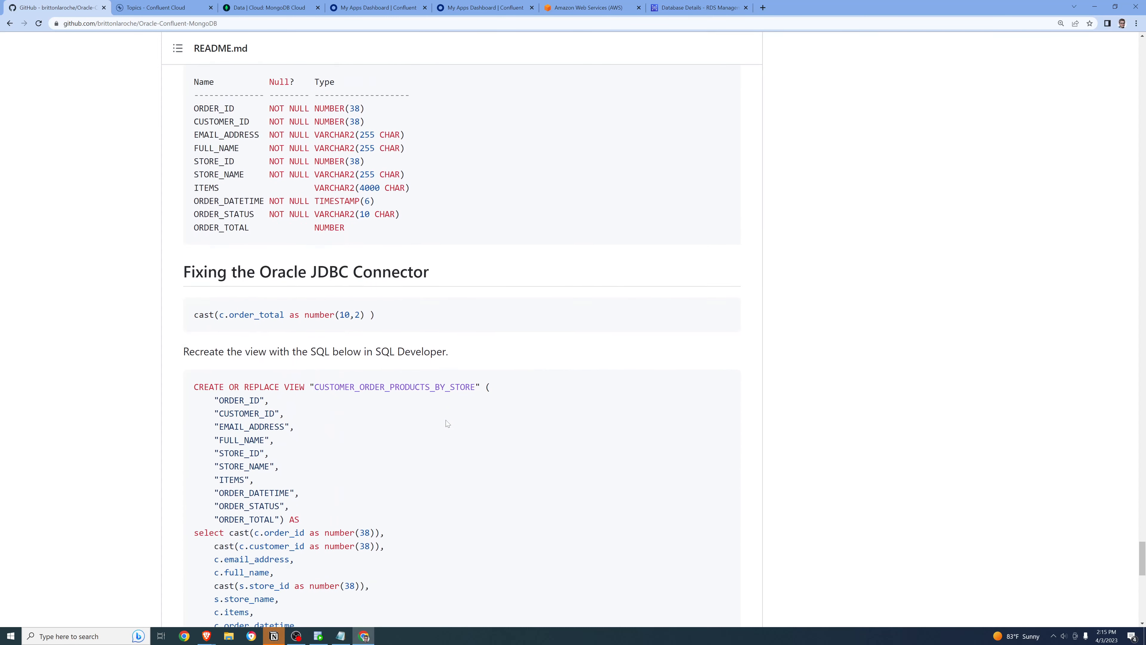
drag(340, 478, 189, 150)
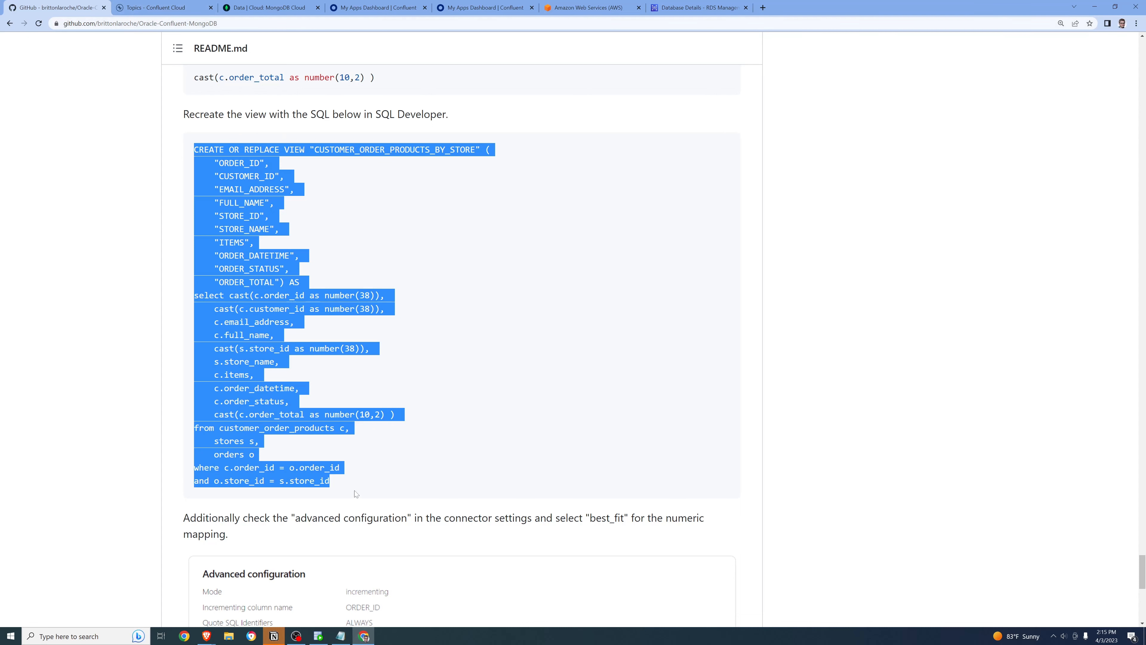
Step: In SQL Developer, replace the worksheet query with the README's CREATE OR REPLACE VIEW statement for CUSTOMER_ORDER_PRODUCTS_BY_STORE and execute it
click(318, 636)
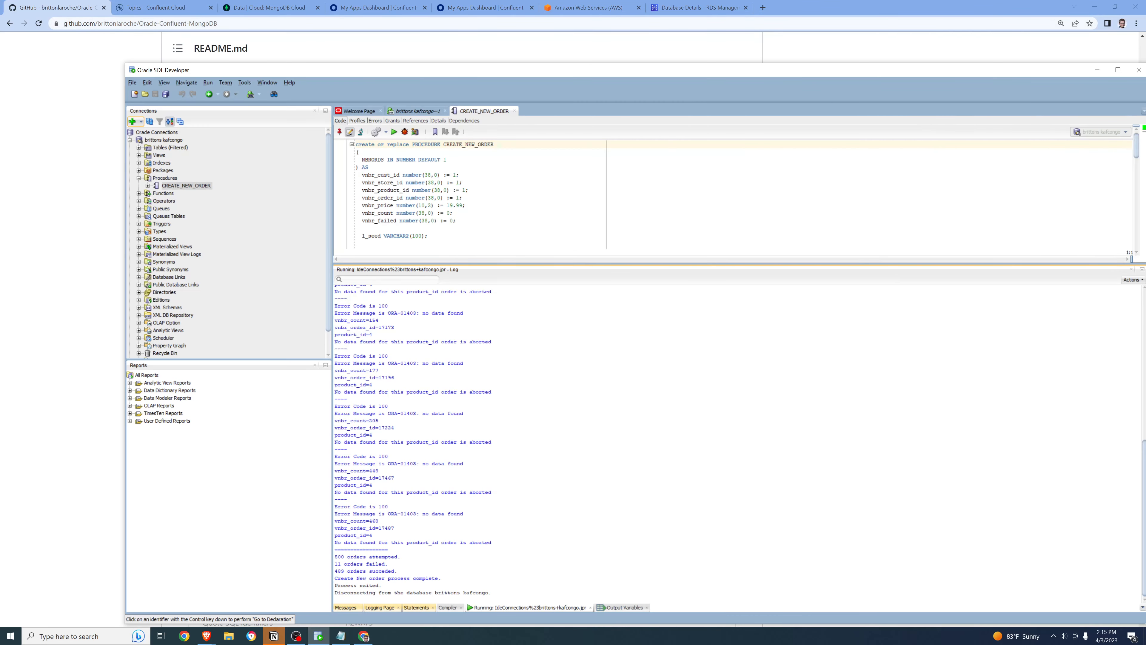
click(415, 112)
drag(536, 145, 354, 145)
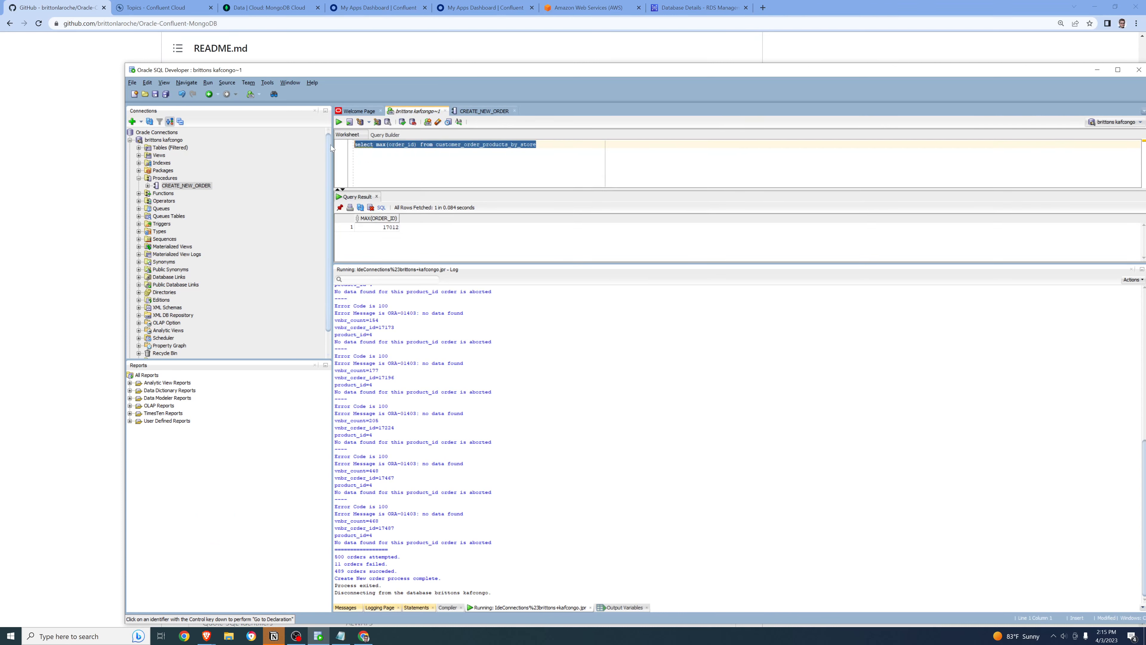
key(ctrl+v)
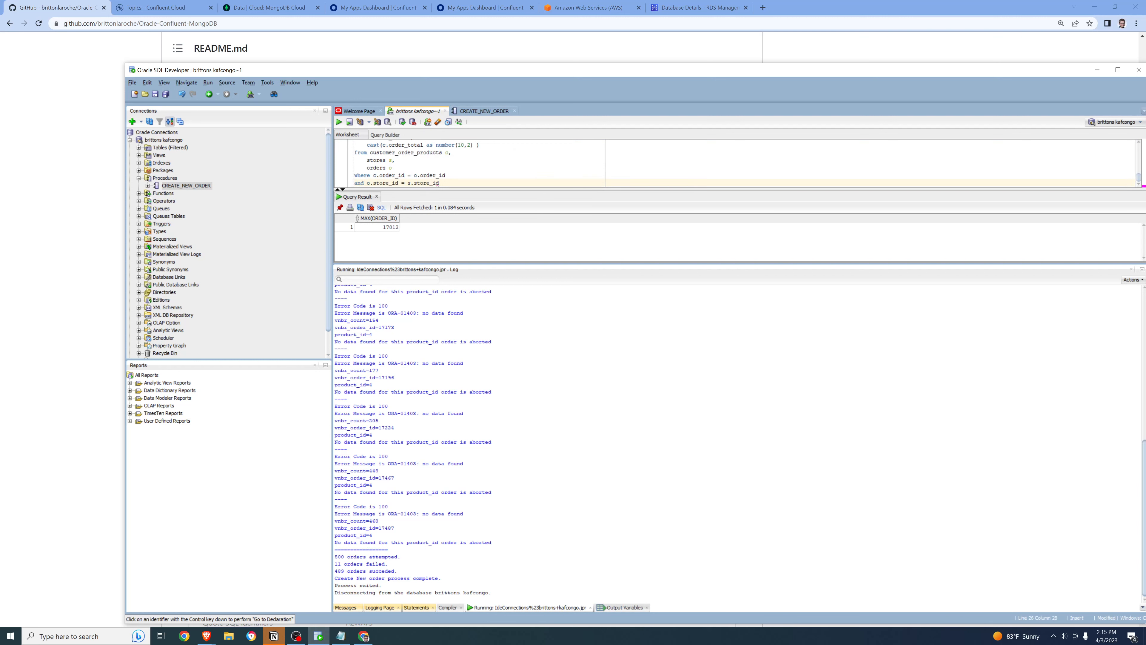
drag(581, 190, 631, 528)
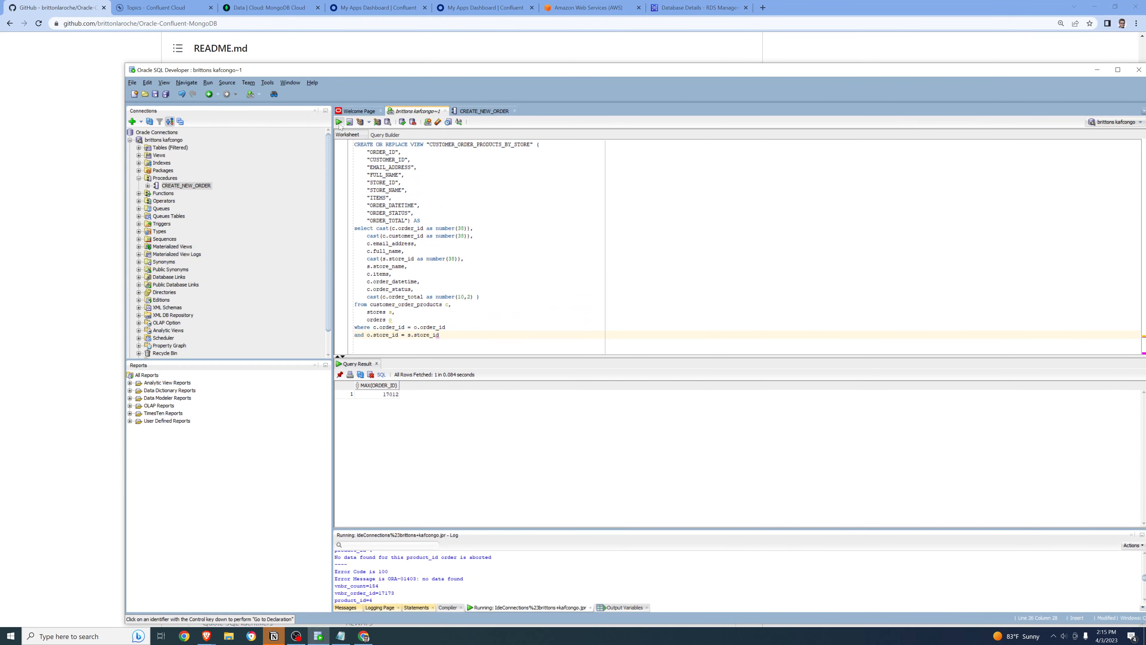
click(349, 121)
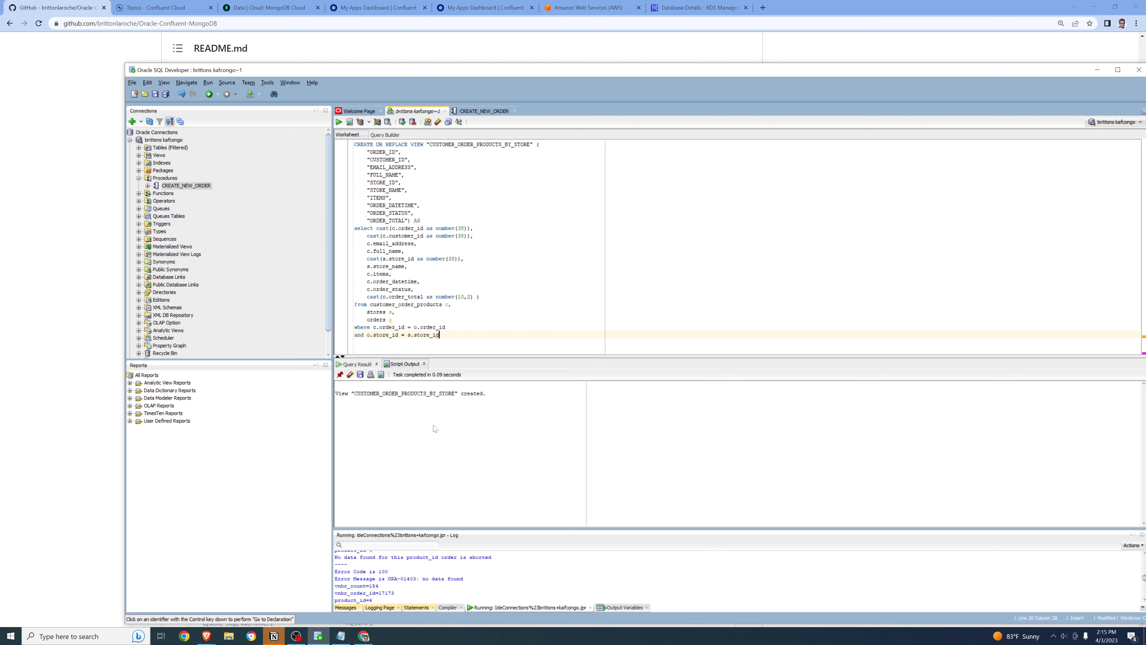
Step: In Confluent Cloud, set the OracleDBSource-CustomerOrders connector's topic prefix to "oracle.fix.2." and apply the change
click(162, 9)
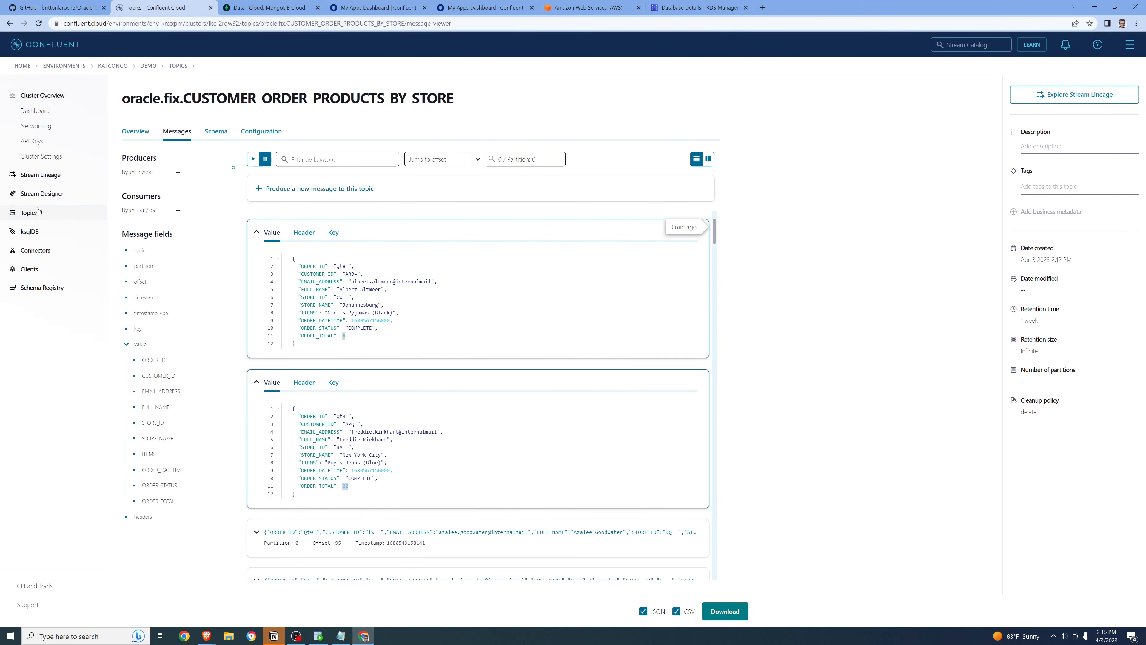
click(63, 250)
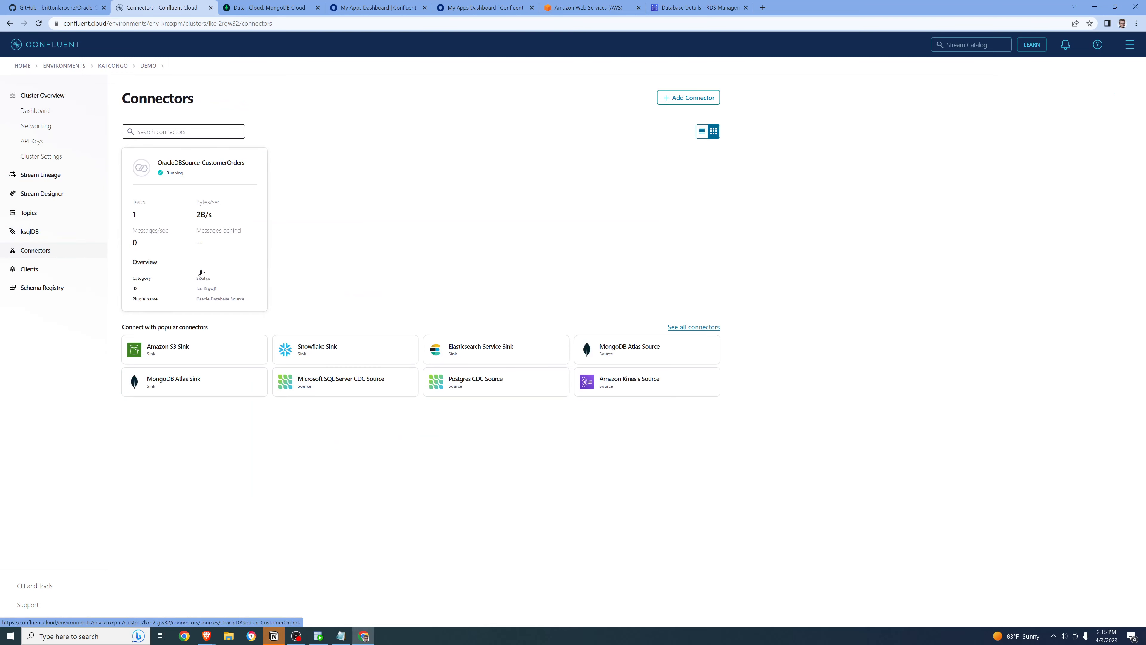
click(199, 238)
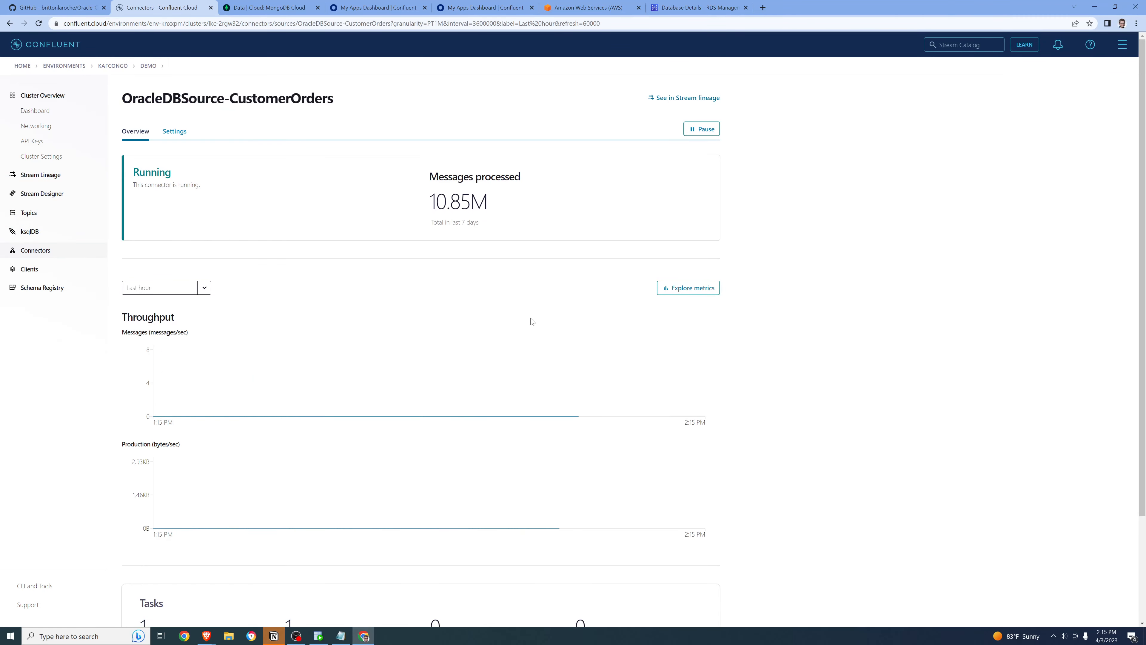
click(175, 132)
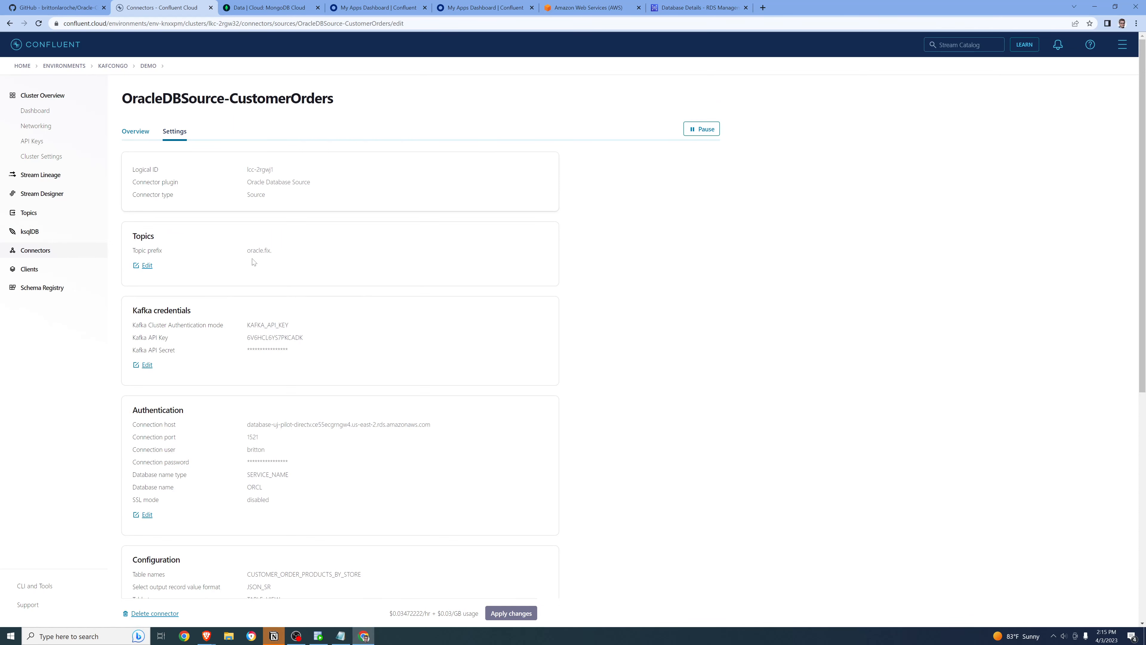
click(147, 265)
click(178, 306)
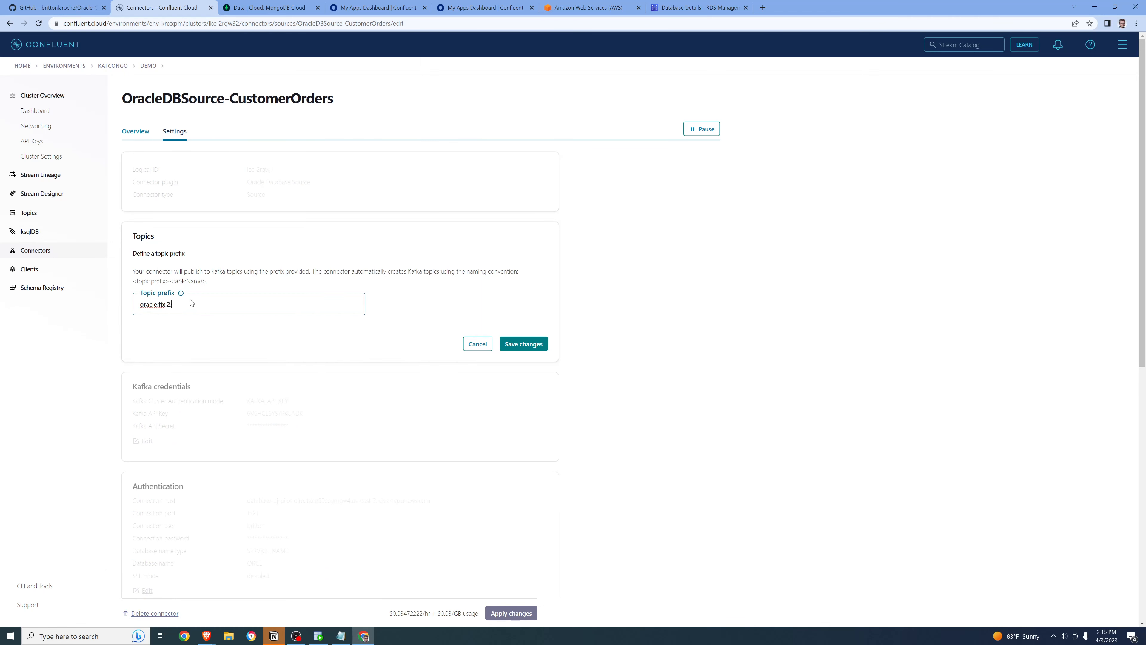
click(531, 345)
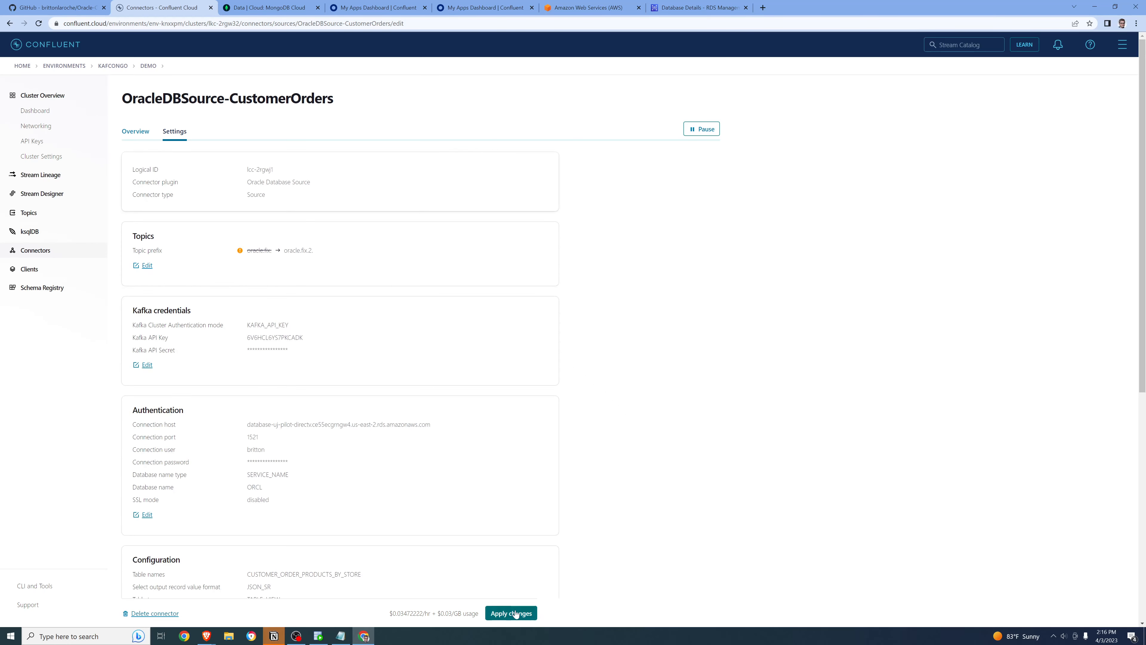
click(515, 614)
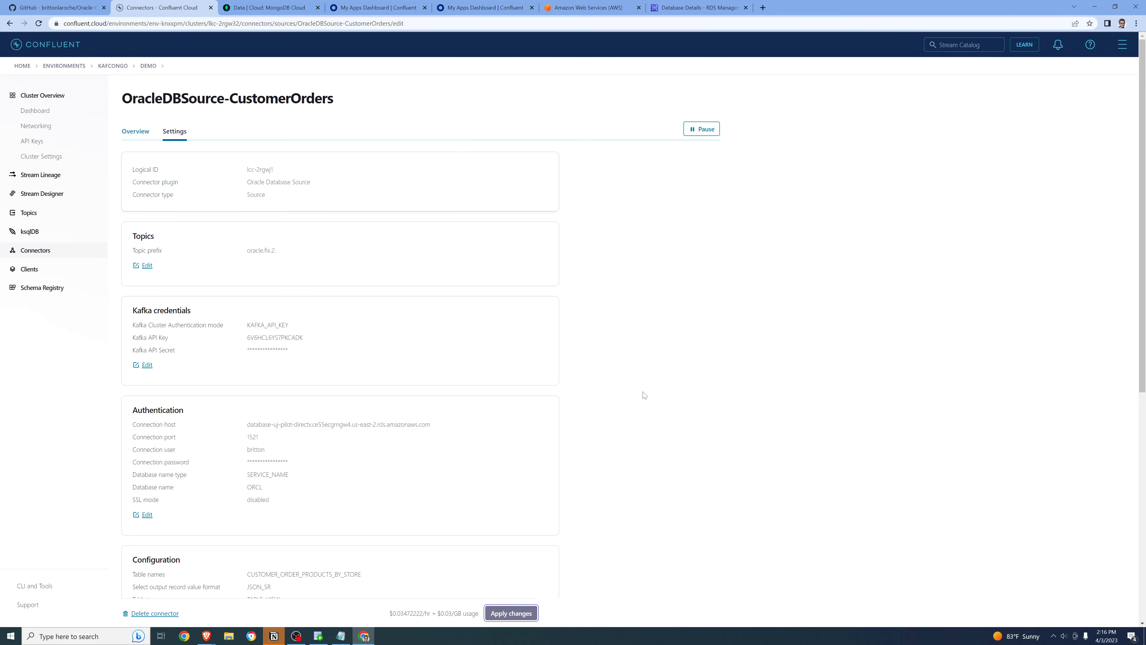
Step: Monitor the OracleDBSource-CustomerOrders connector's status after the prefix change and check the cluster's topic list for the new topic
click(270, 8)
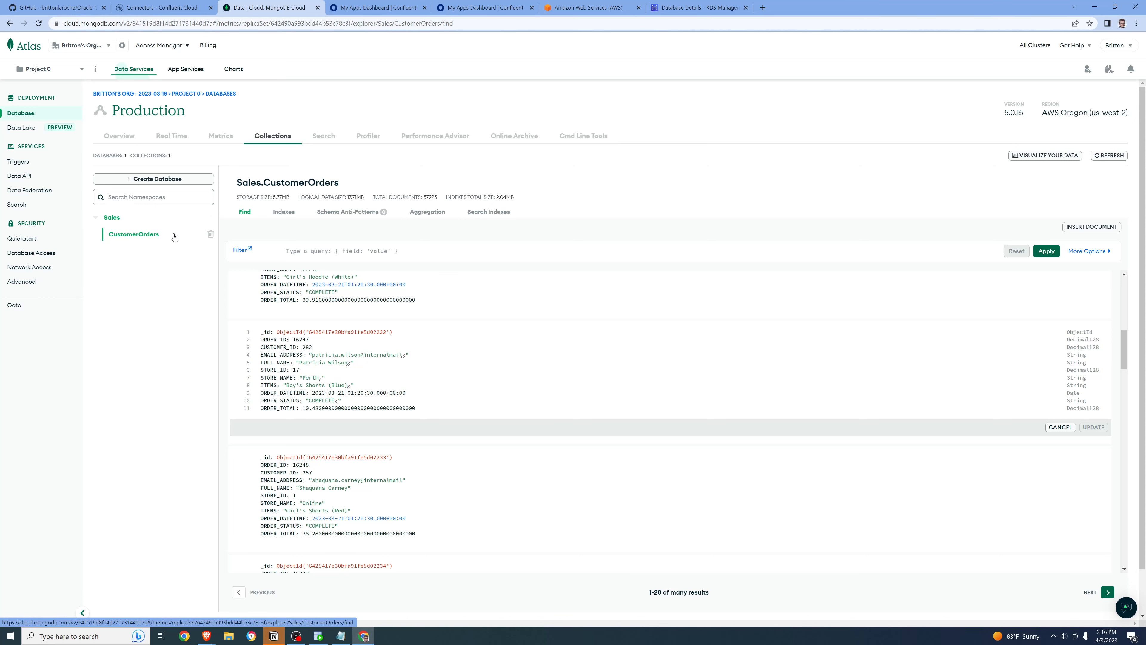
click(173, 8)
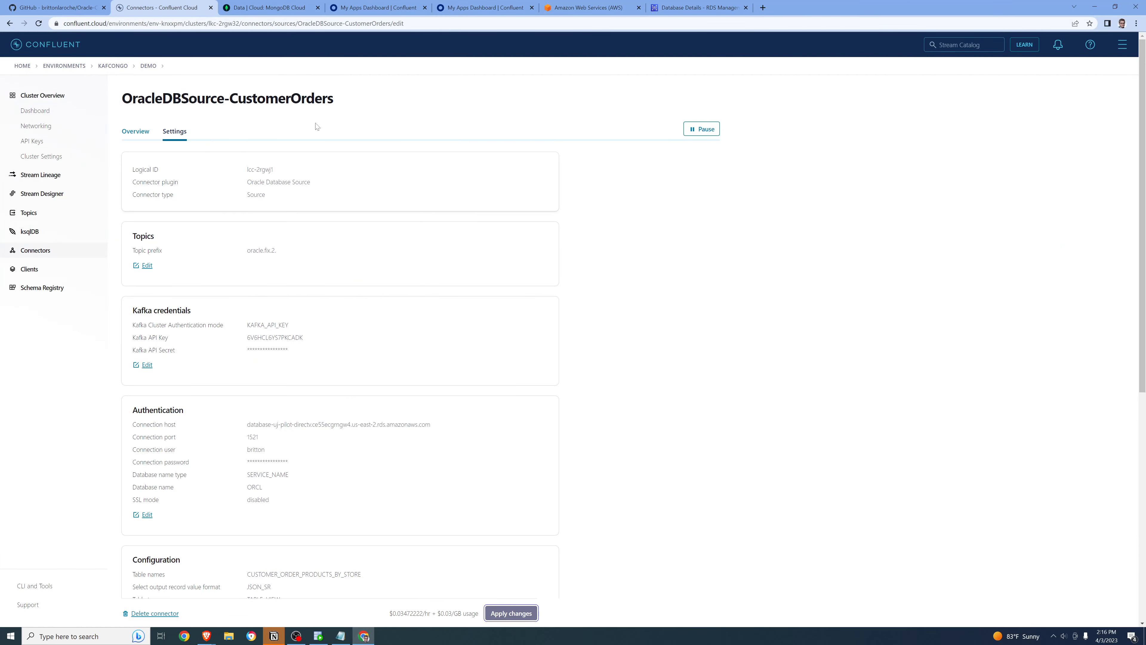
click(135, 133)
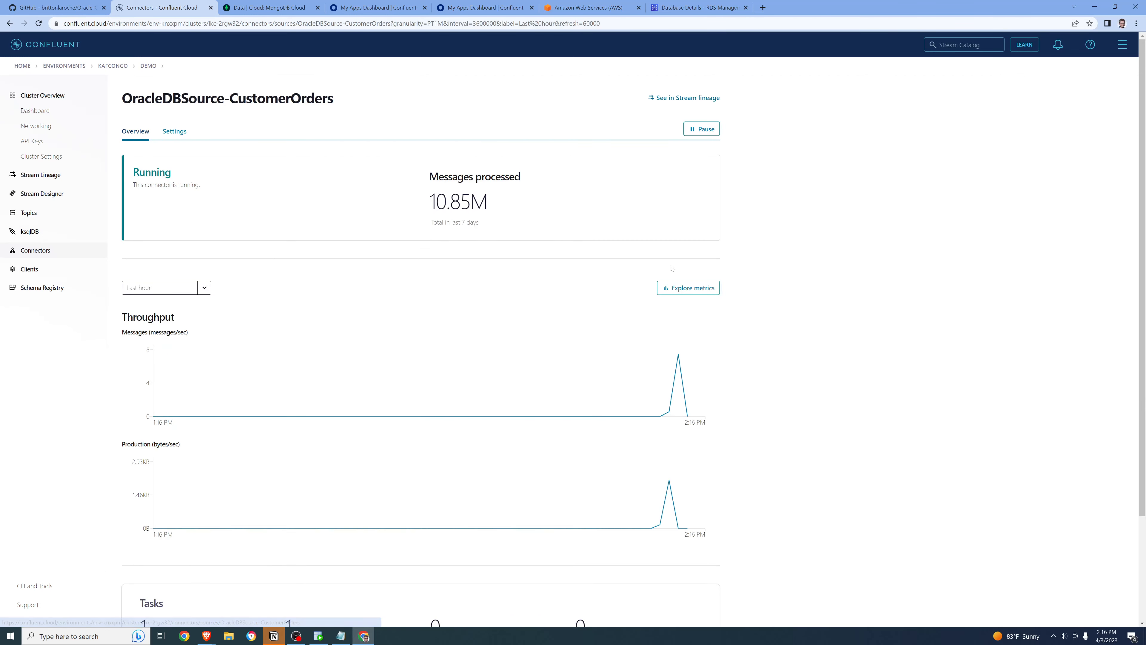
click(42, 254)
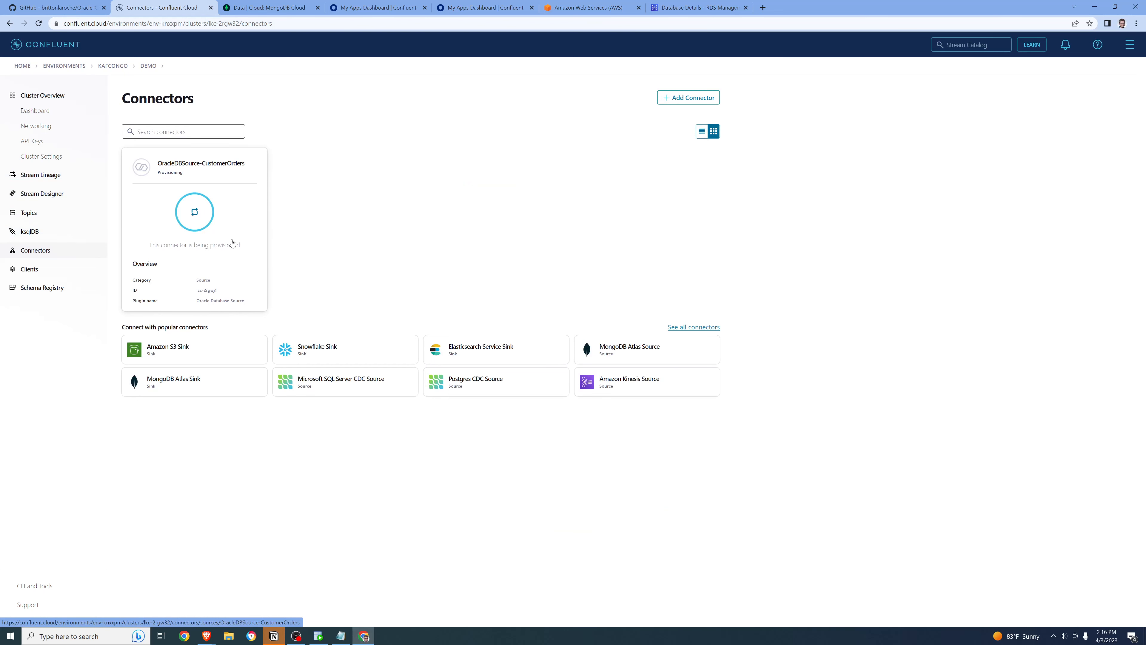
click(38, 23)
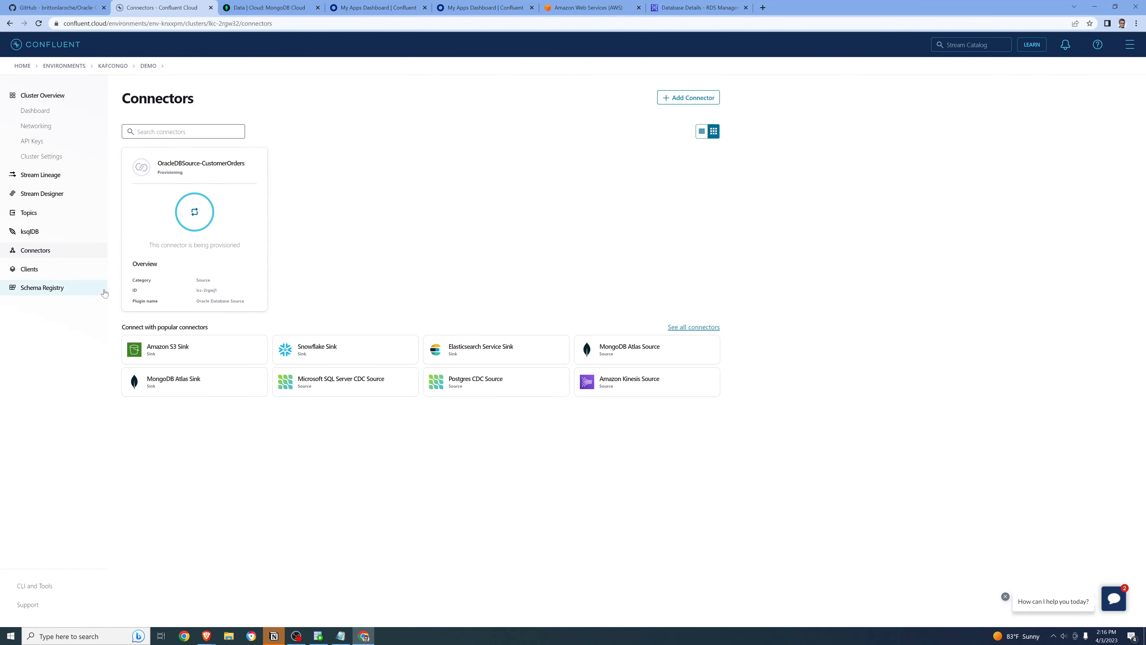
click(236, 225)
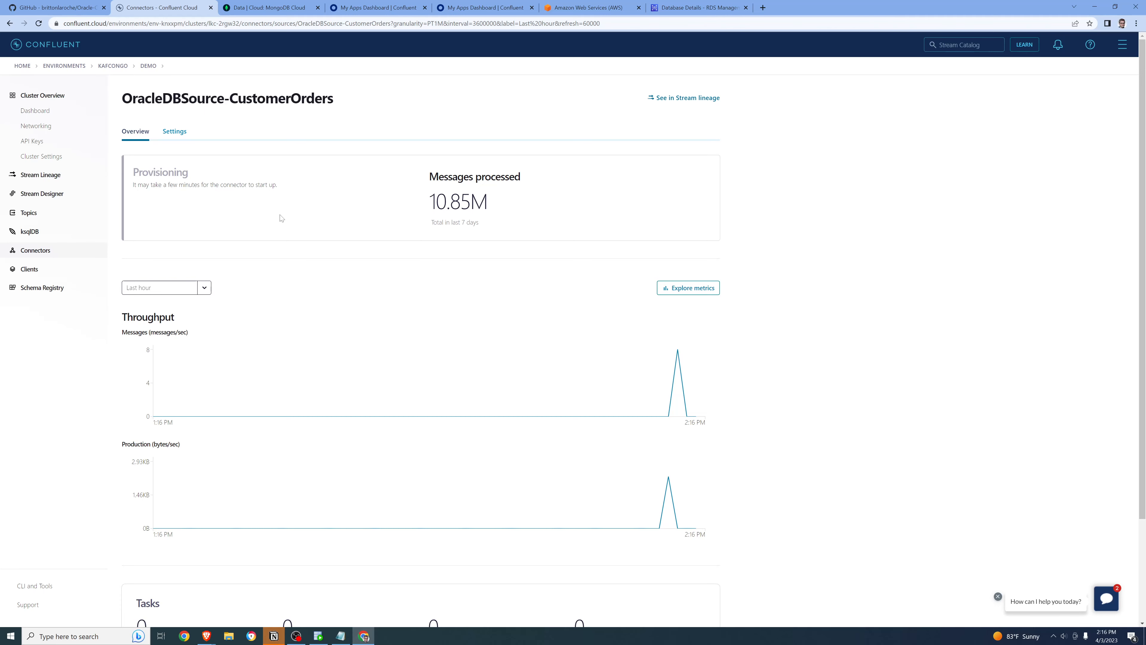
click(44, 254)
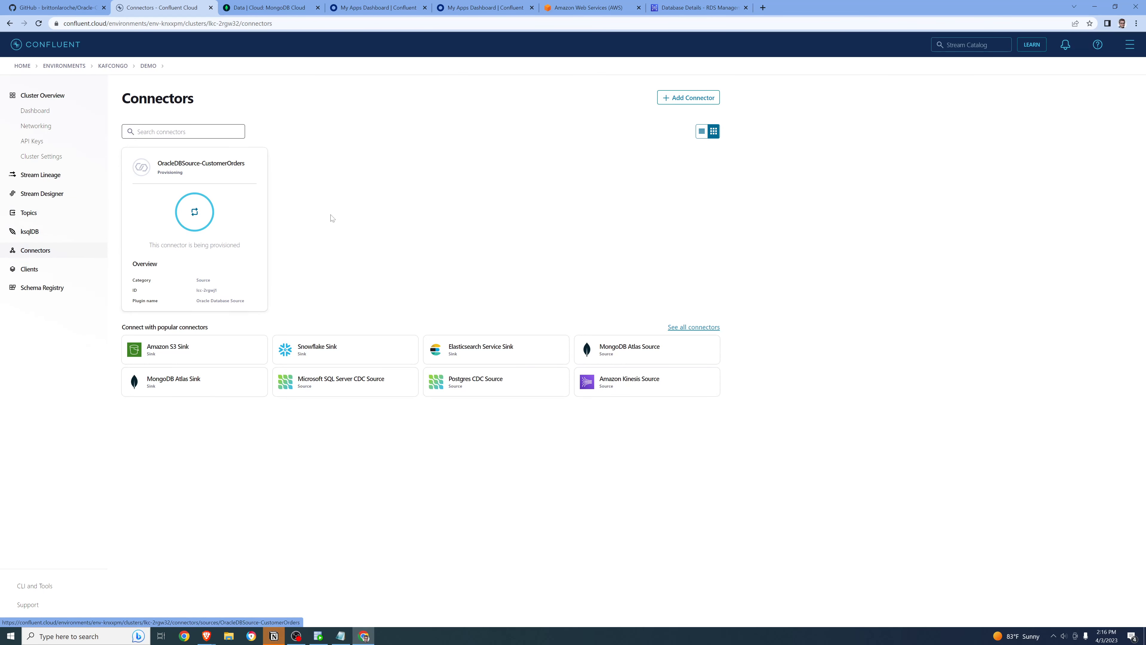
click(40, 214)
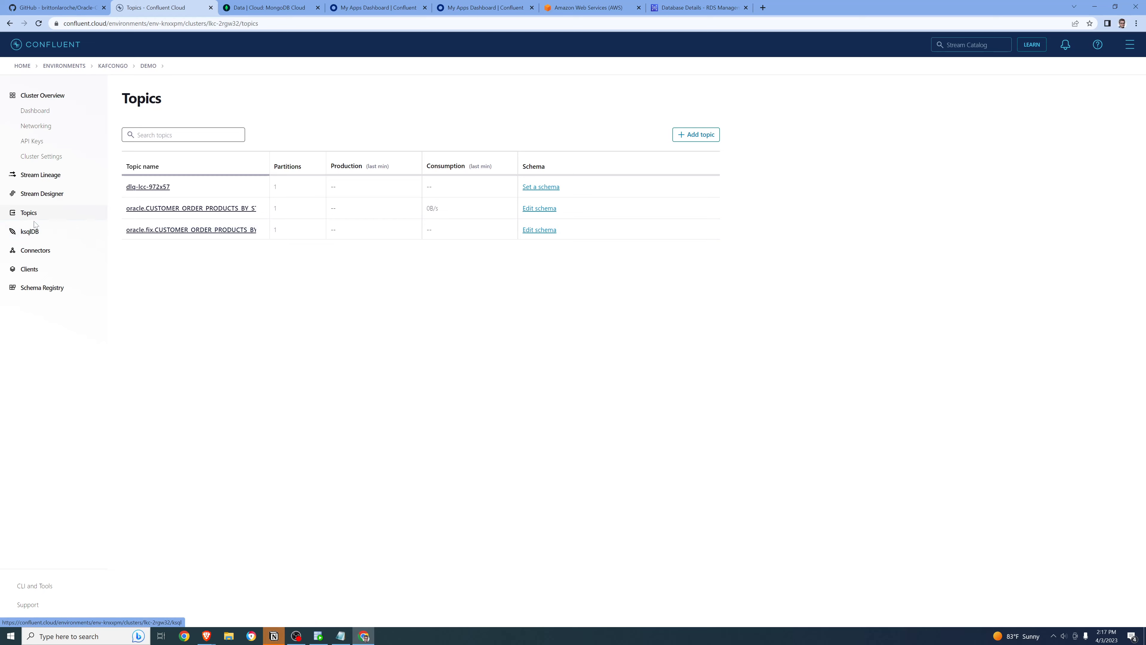
click(44, 251)
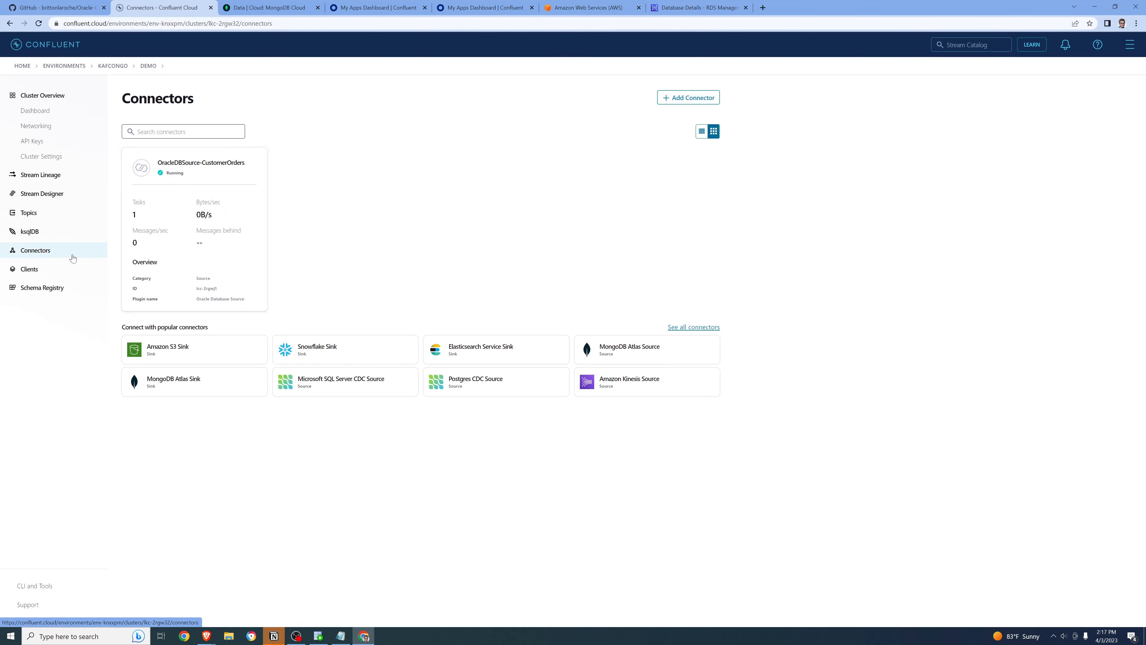
click(35, 216)
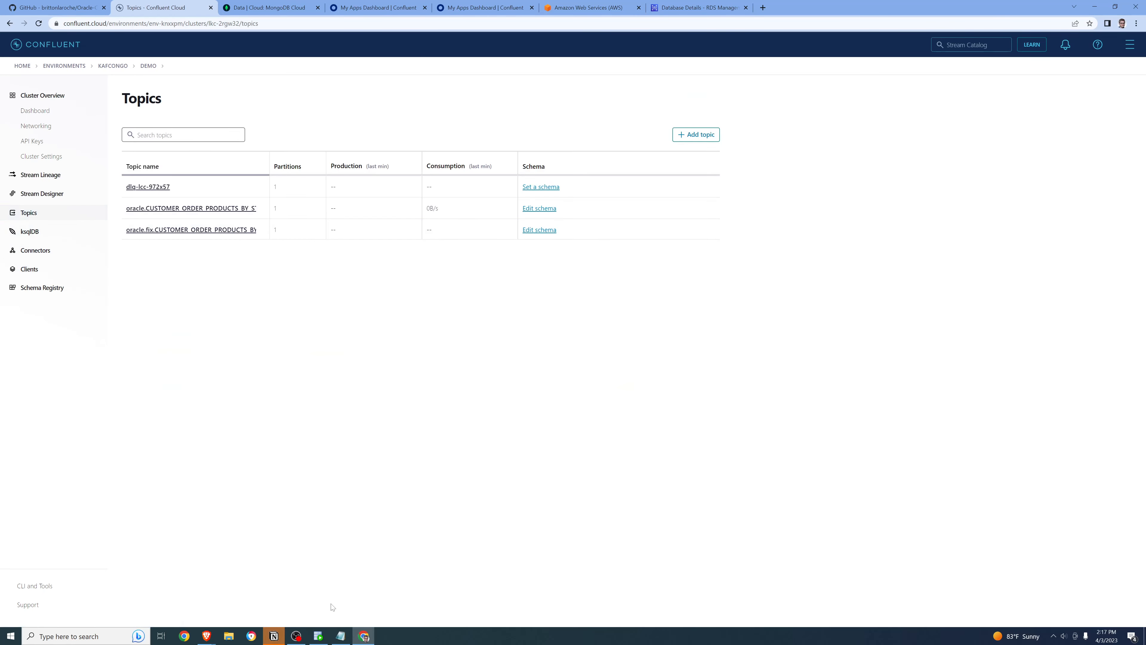
Step: Run the CREATE_NEW_ORDER procedure in SQL Developer with NBRORDS set to 500 and check its log
click(318, 635)
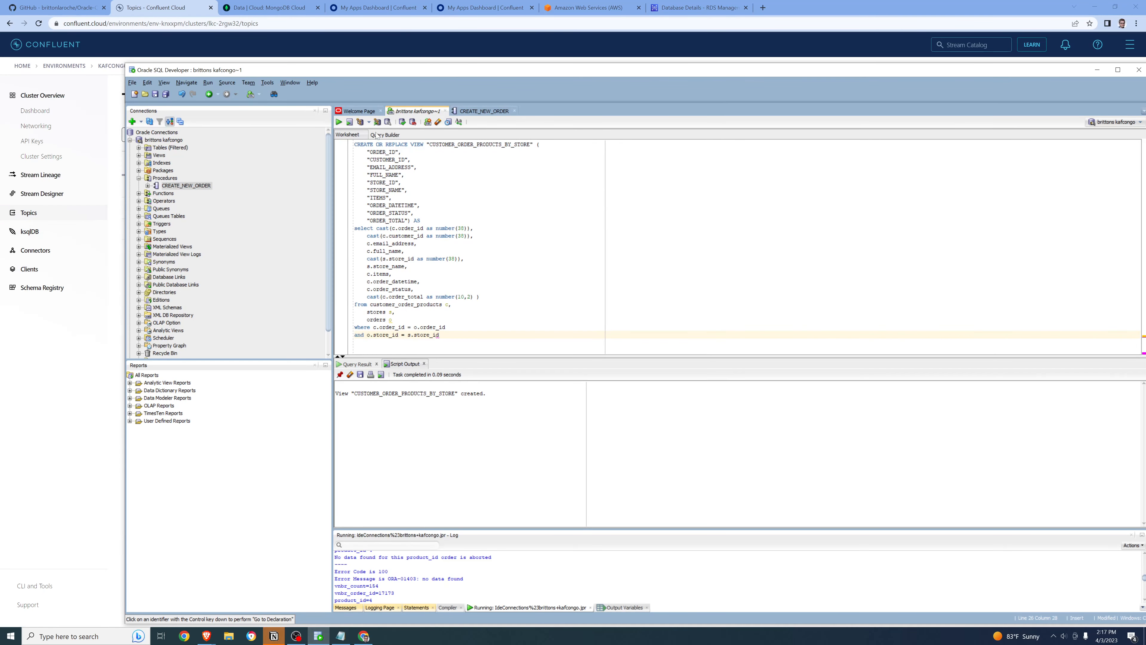
click(190, 188)
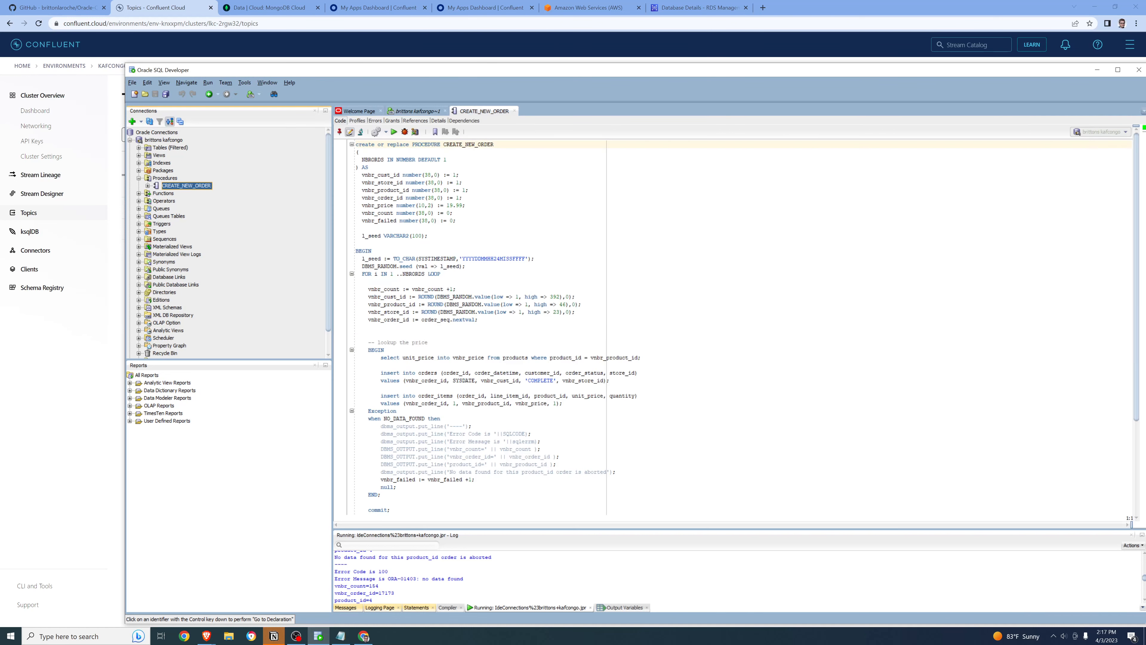
click(394, 133)
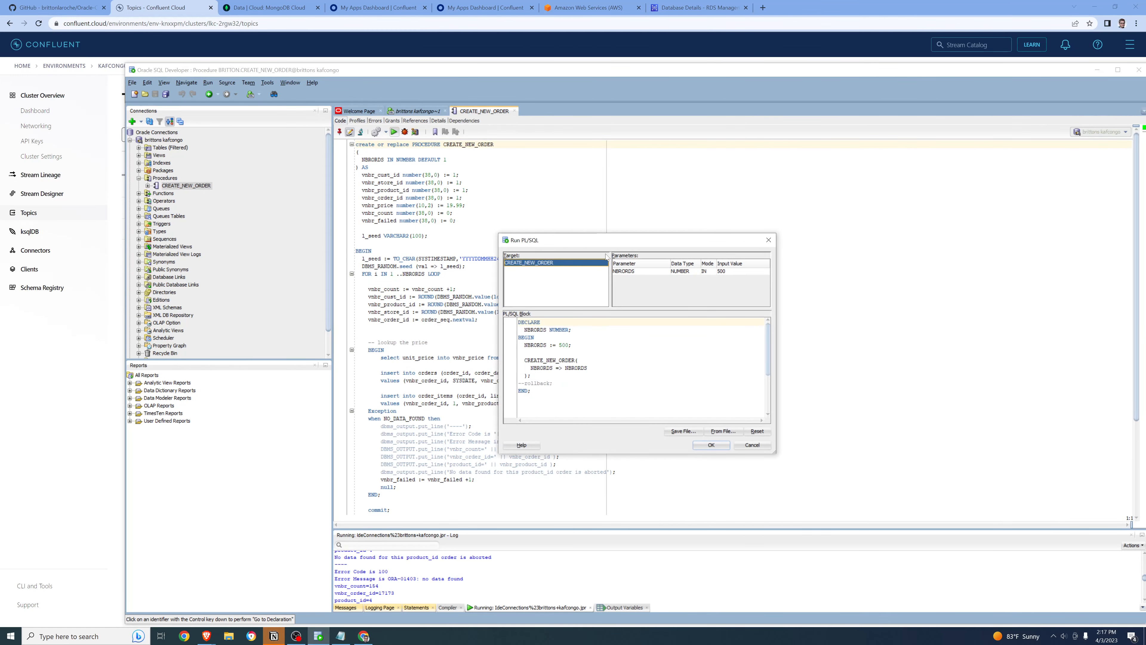
click(712, 445)
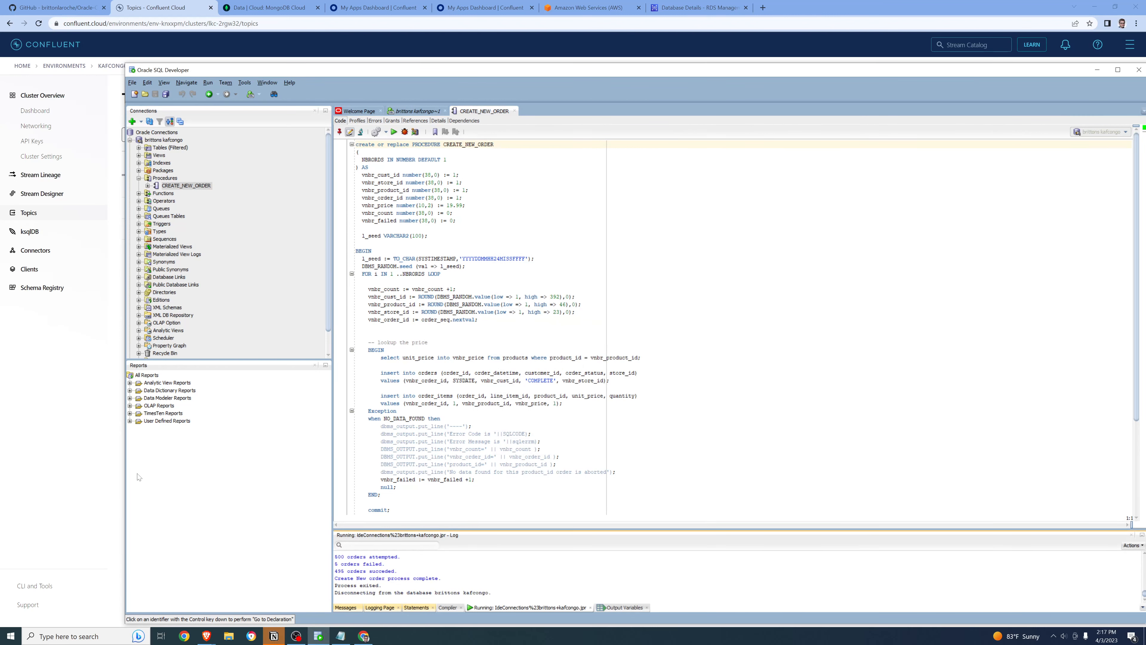
drag(348, 571, 338, 572)
Step: Return to Confluent Cloud, reload the topic list and open the messages of oracle.fix.2.CUSTOMER_ORDER_PRODUCTS_BY_STORE
click(71, 378)
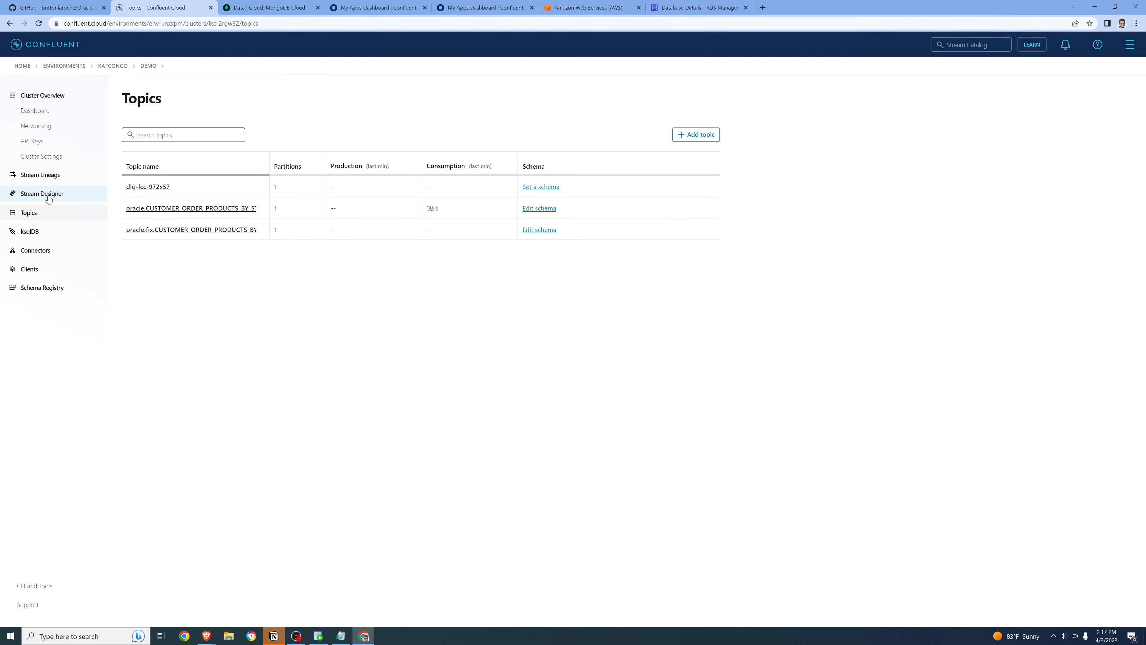
click(32, 233)
click(34, 218)
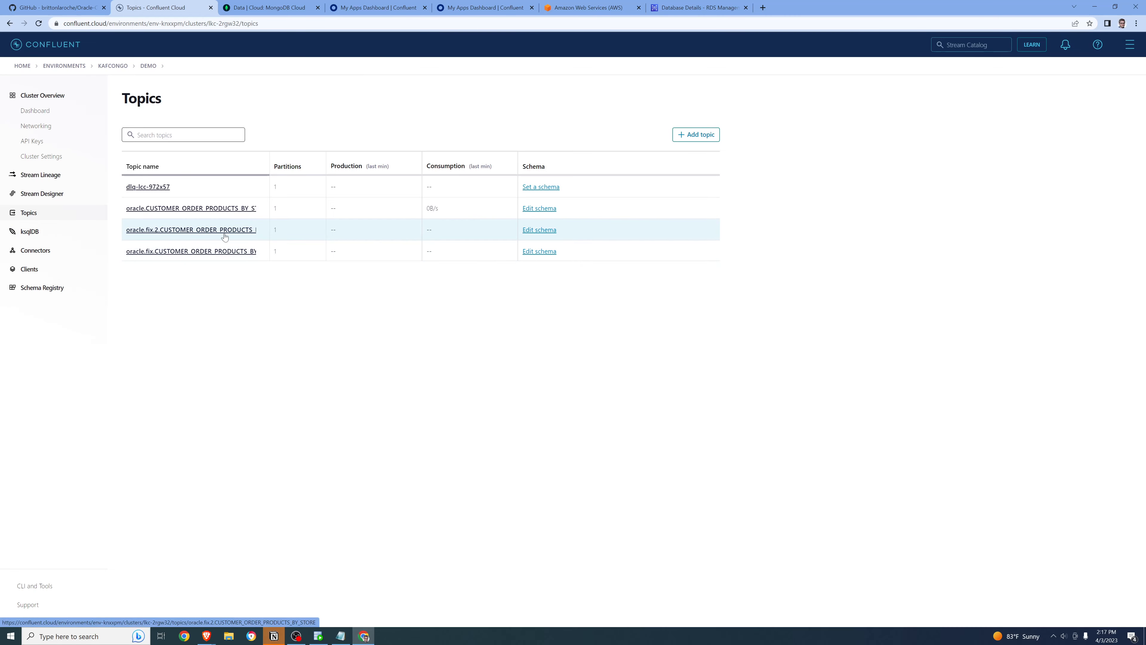
click(195, 230)
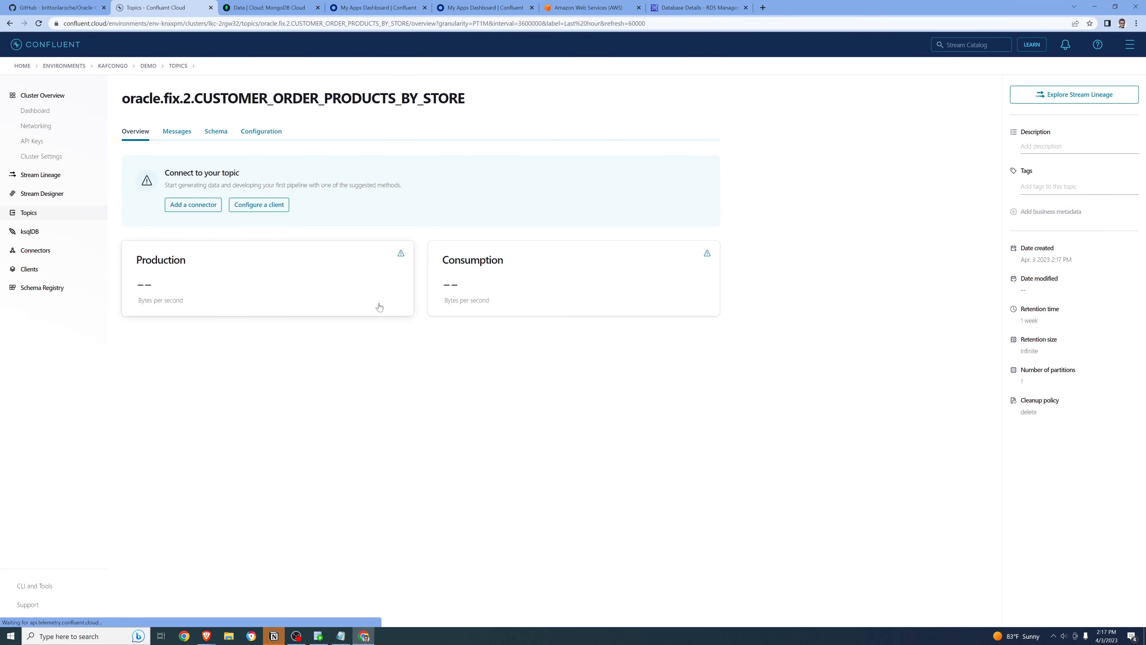
click(170, 138)
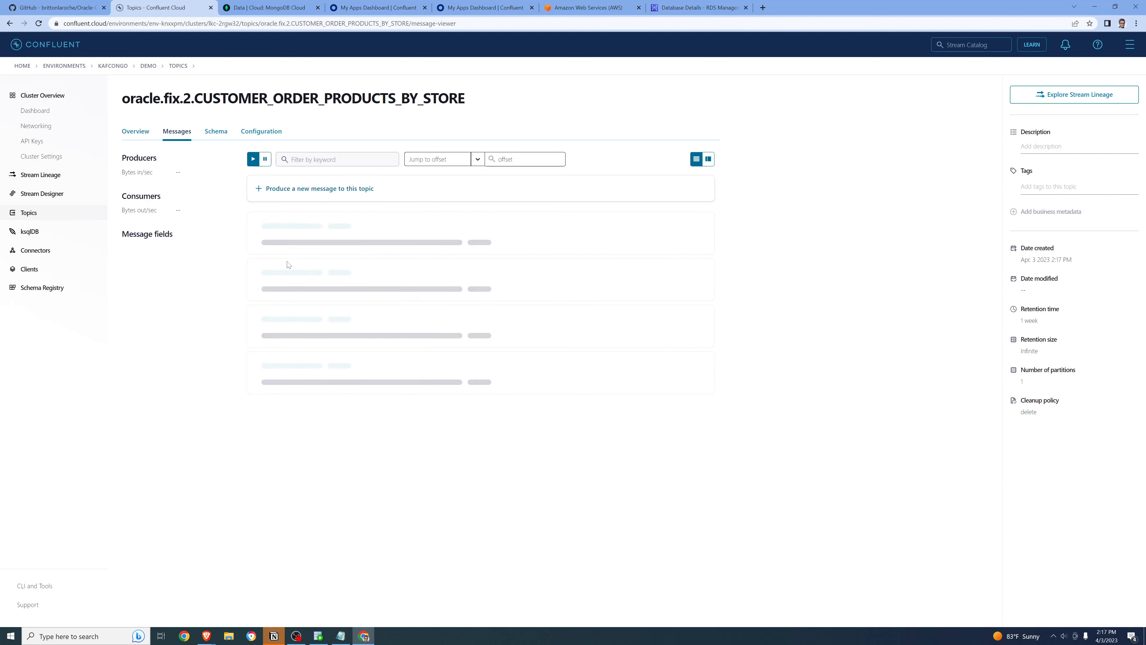
Step: Load the topic's messages from offset 0 of partition 0 and inspect the newest message's ORDER_TOTAL value
click(508, 161)
text(0)
click(539, 178)
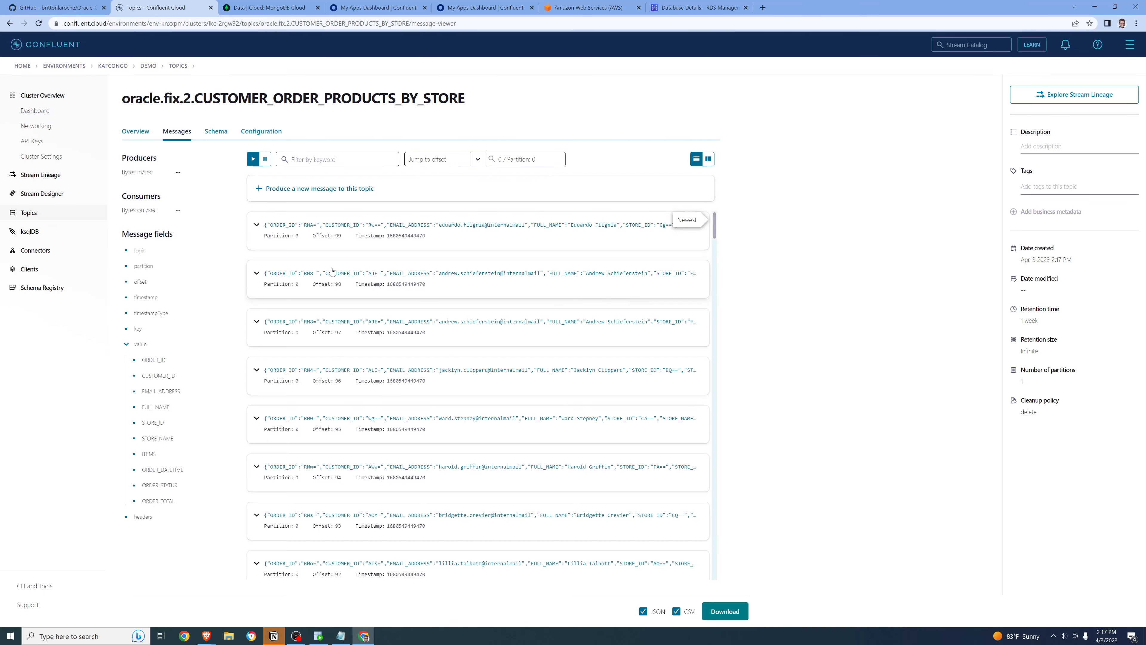
click(255, 226)
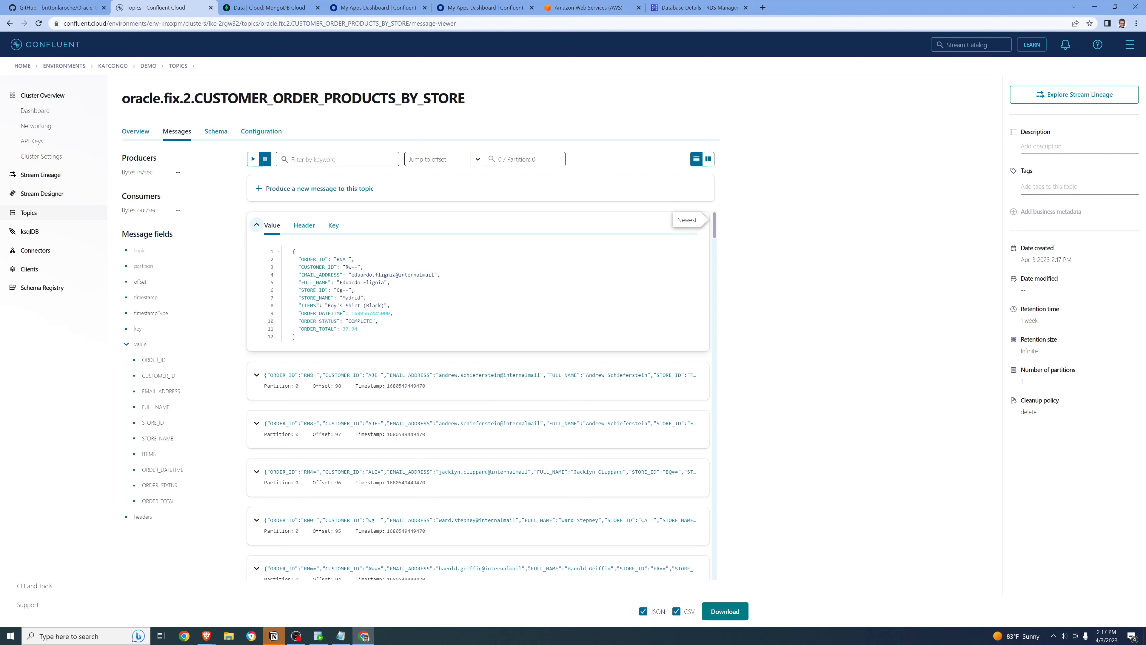
double_click(356, 328)
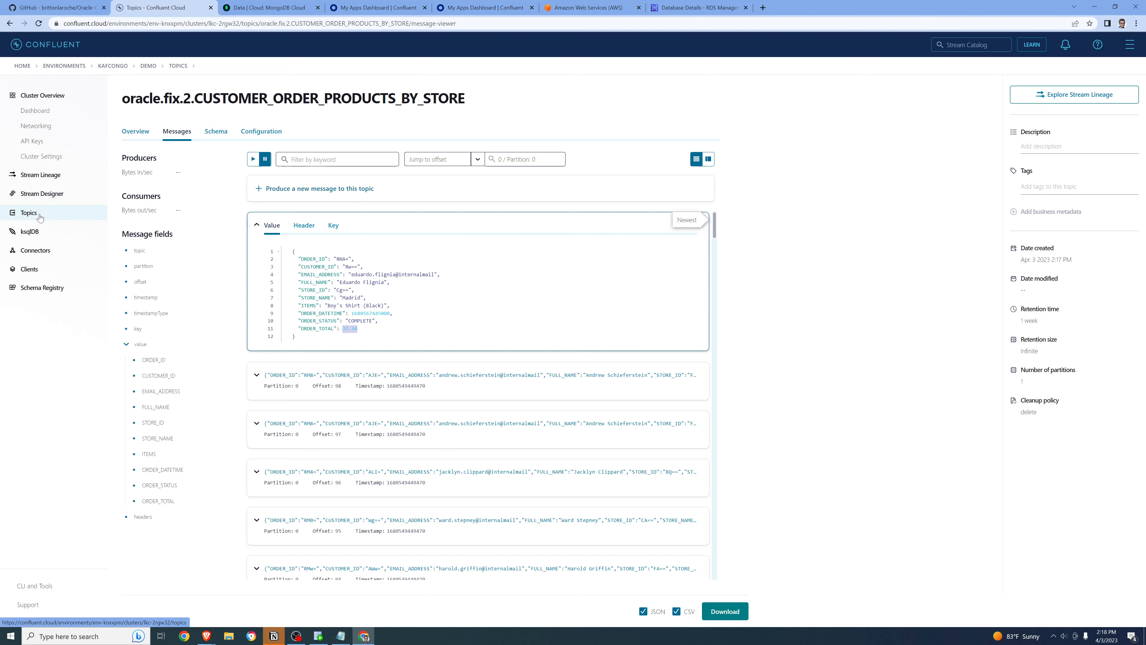
Step: Navigate through the environments list to the Kafcongo environment's Demo cluster and show its connectors
click(50, 252)
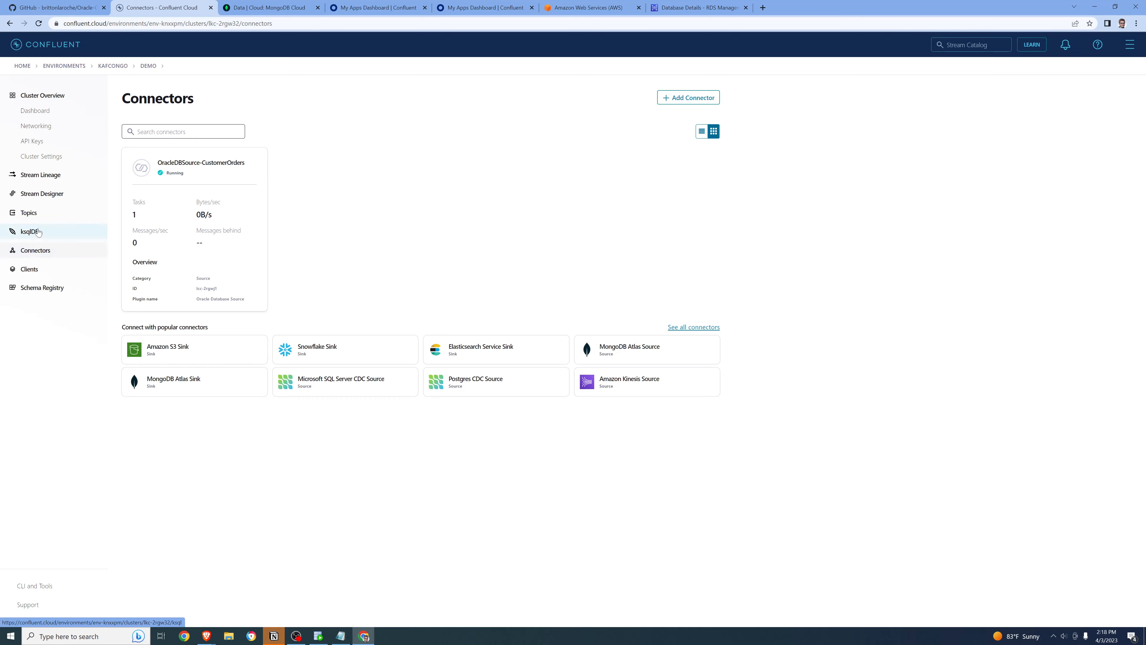
click(113, 66)
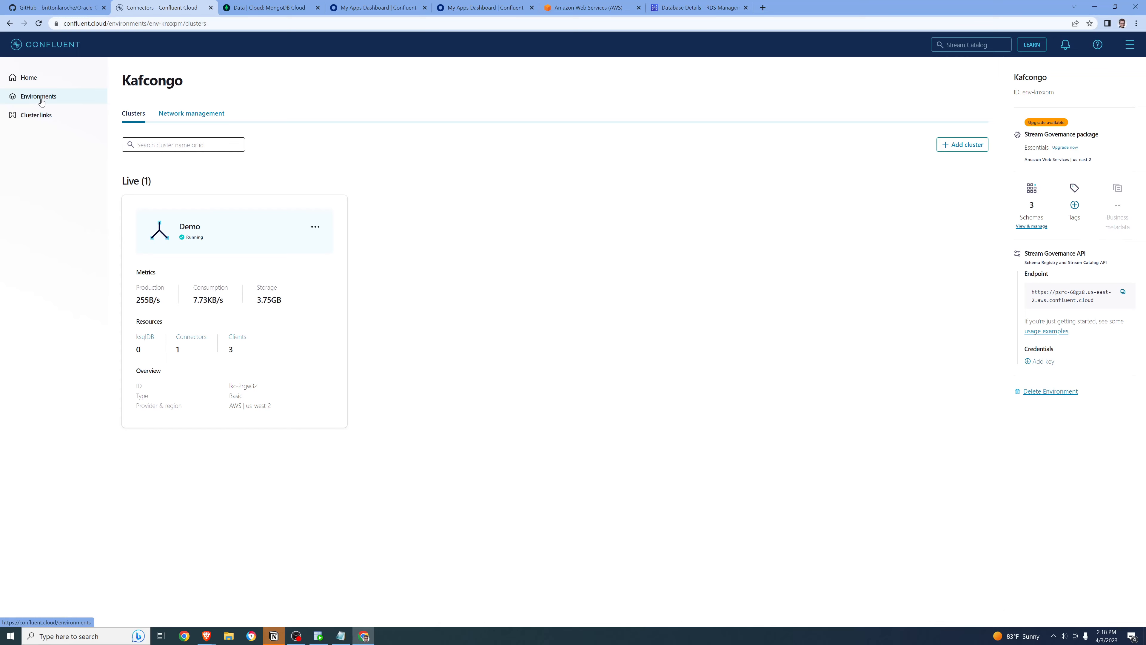
click(32, 79)
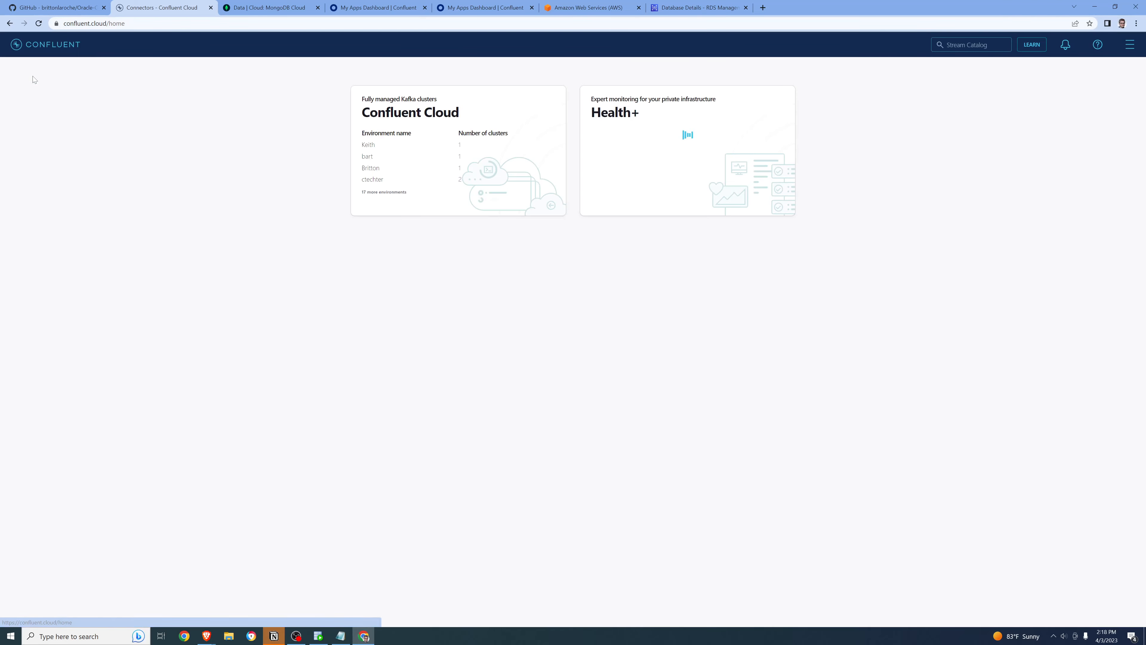
click(415, 154)
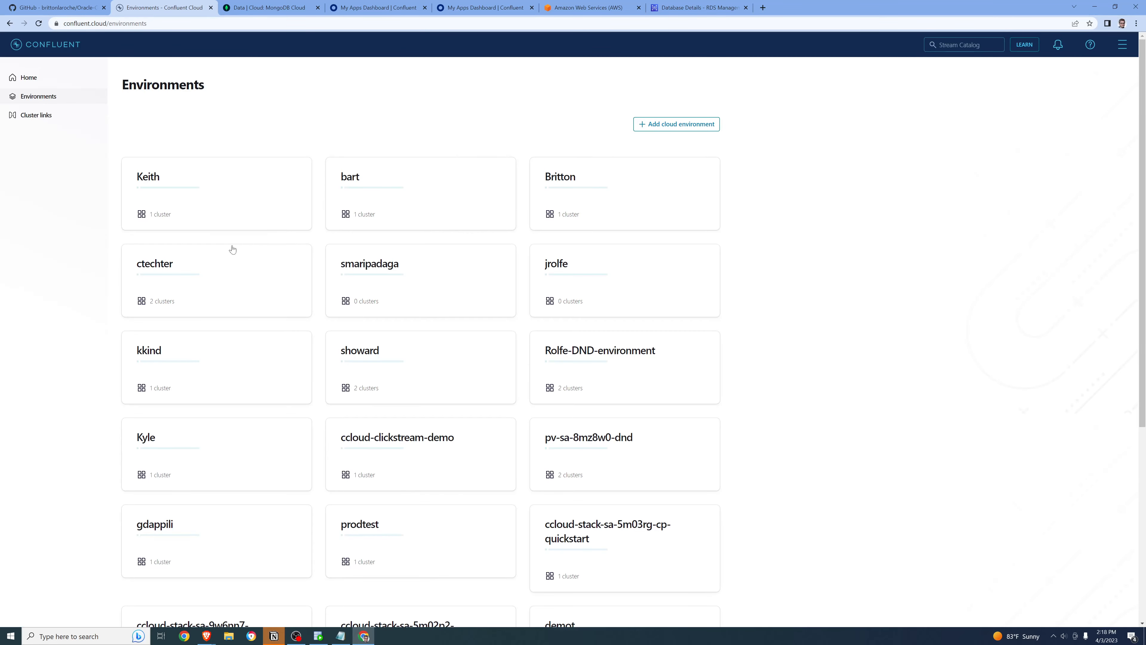
scroll(632, 451, down, 6)
click(631, 456)
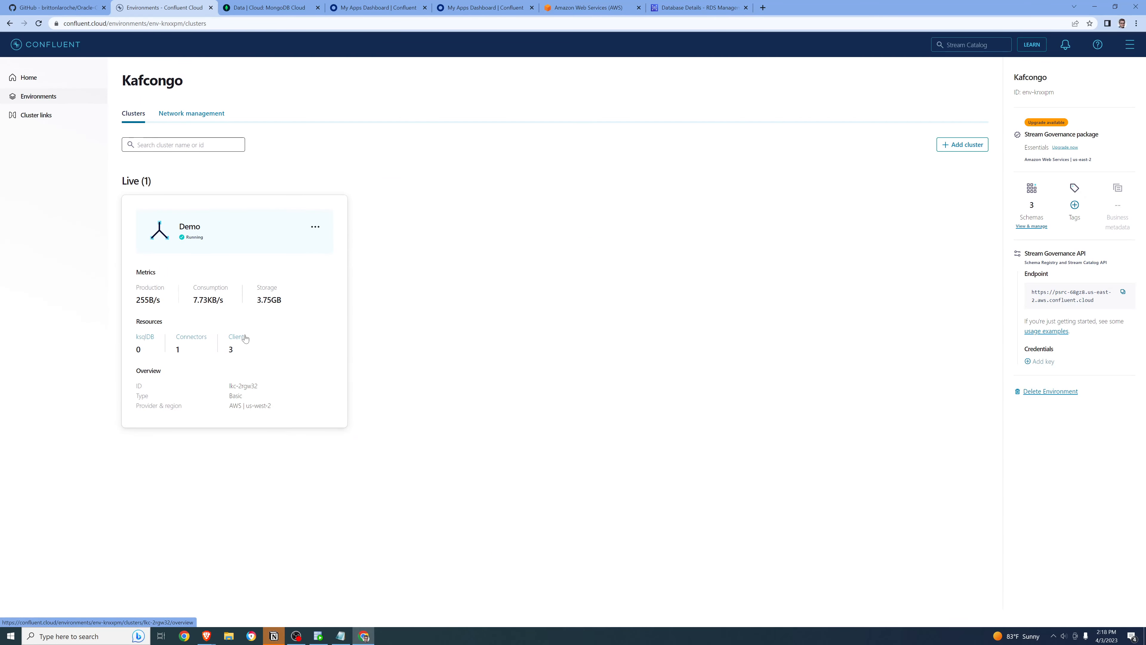
click(223, 325)
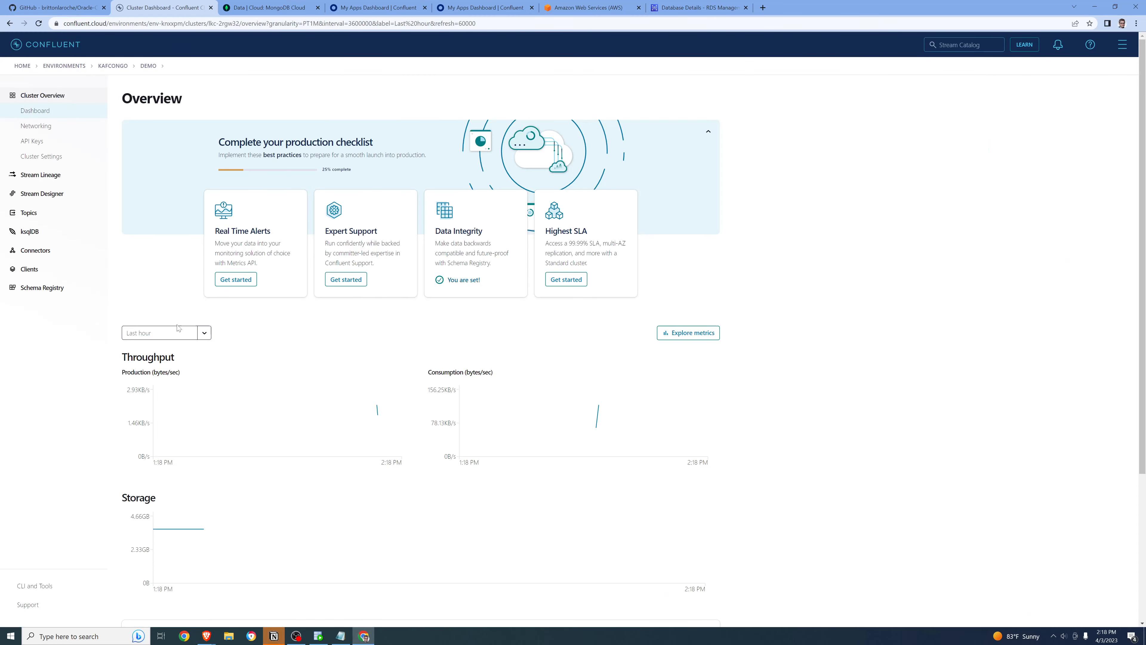
click(37, 254)
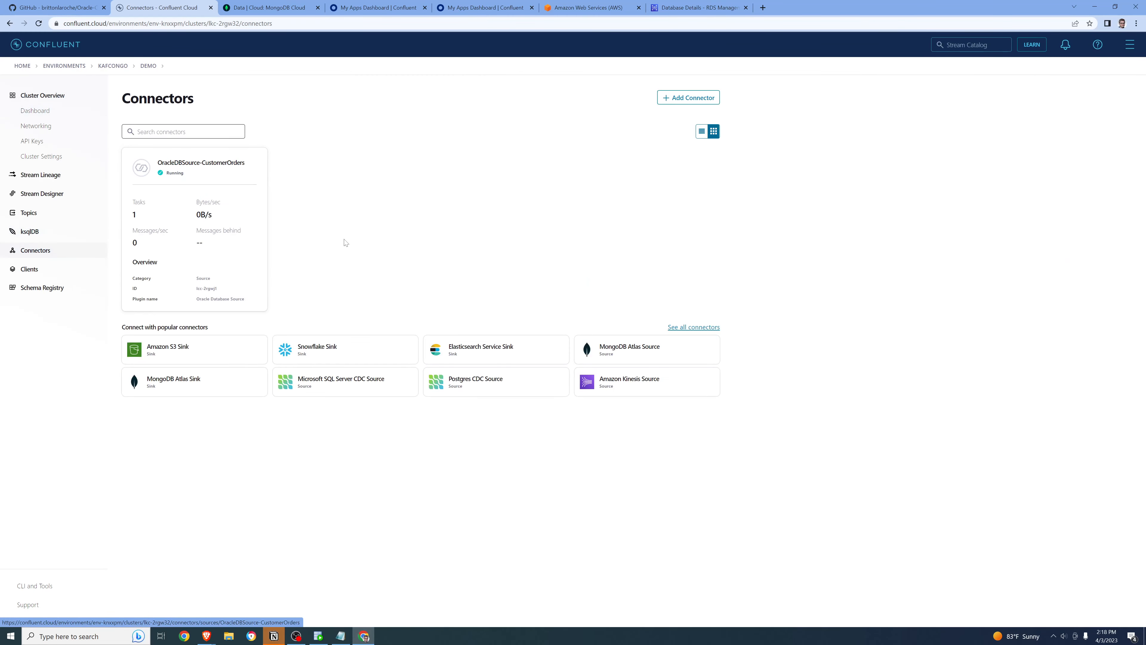